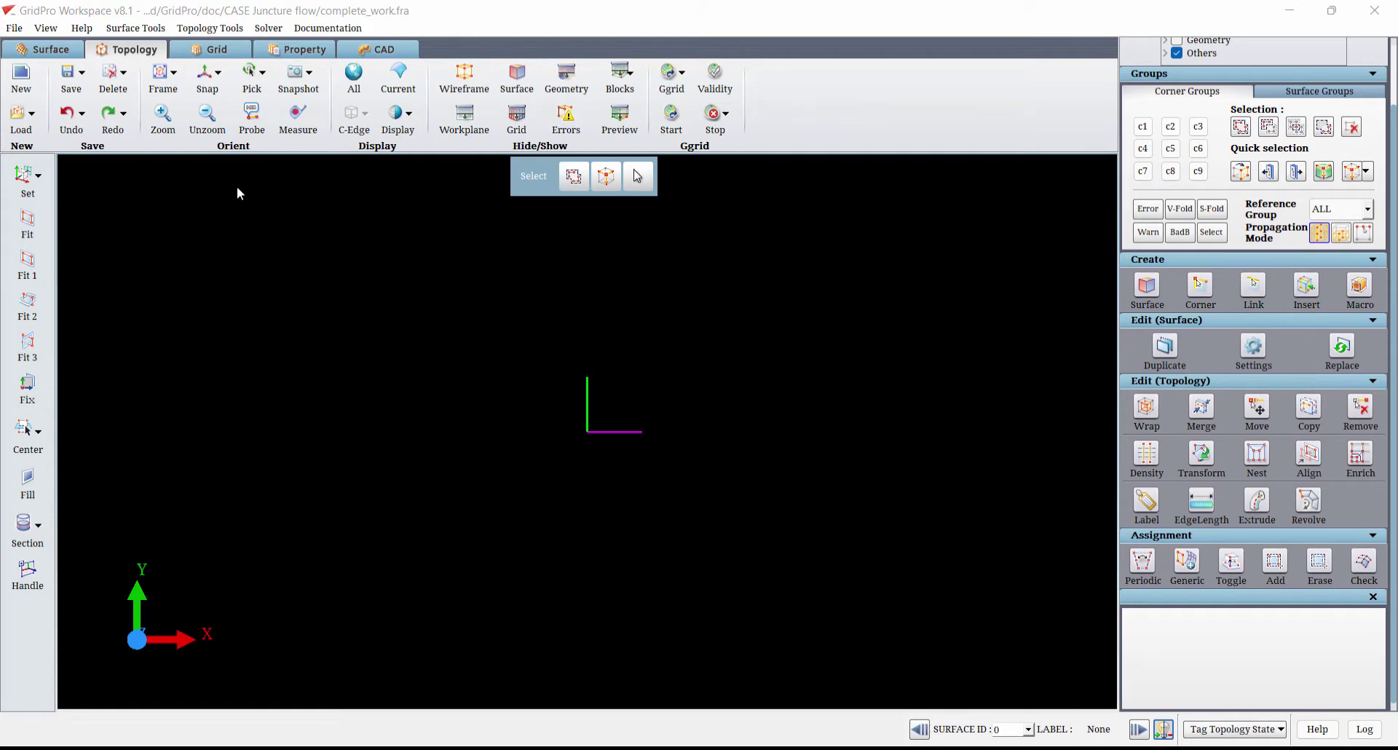
Make the plane cutting through the fuselage the current surface and view the whole topology side-on.
{"action": "left_click", "coordinate": [631, 76]}
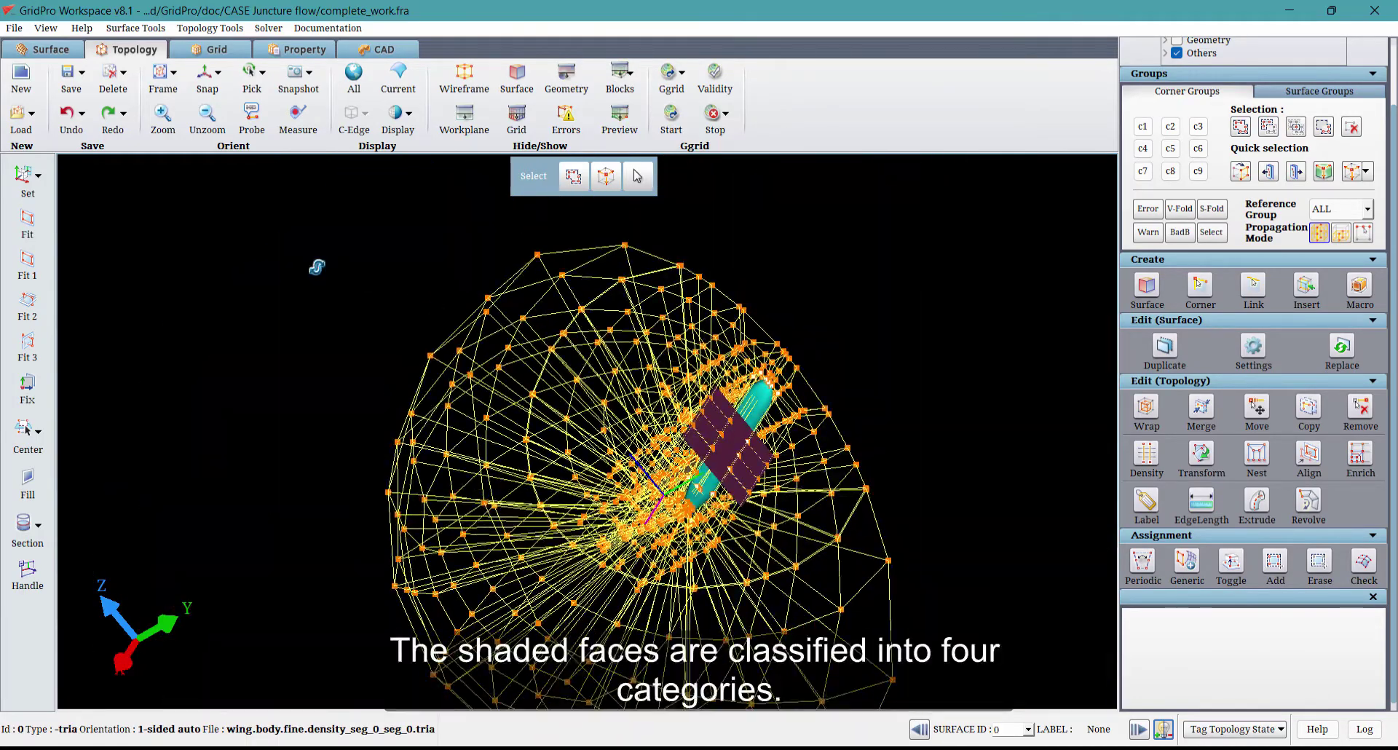
{"action": "left_click_drag", "start_coordinate": [798, 461], "coordinate": [478, 593]}
{"action": "scroll", "coordinate": [717, 414], "scroll_direction": "up", "scroll_amount": 5}
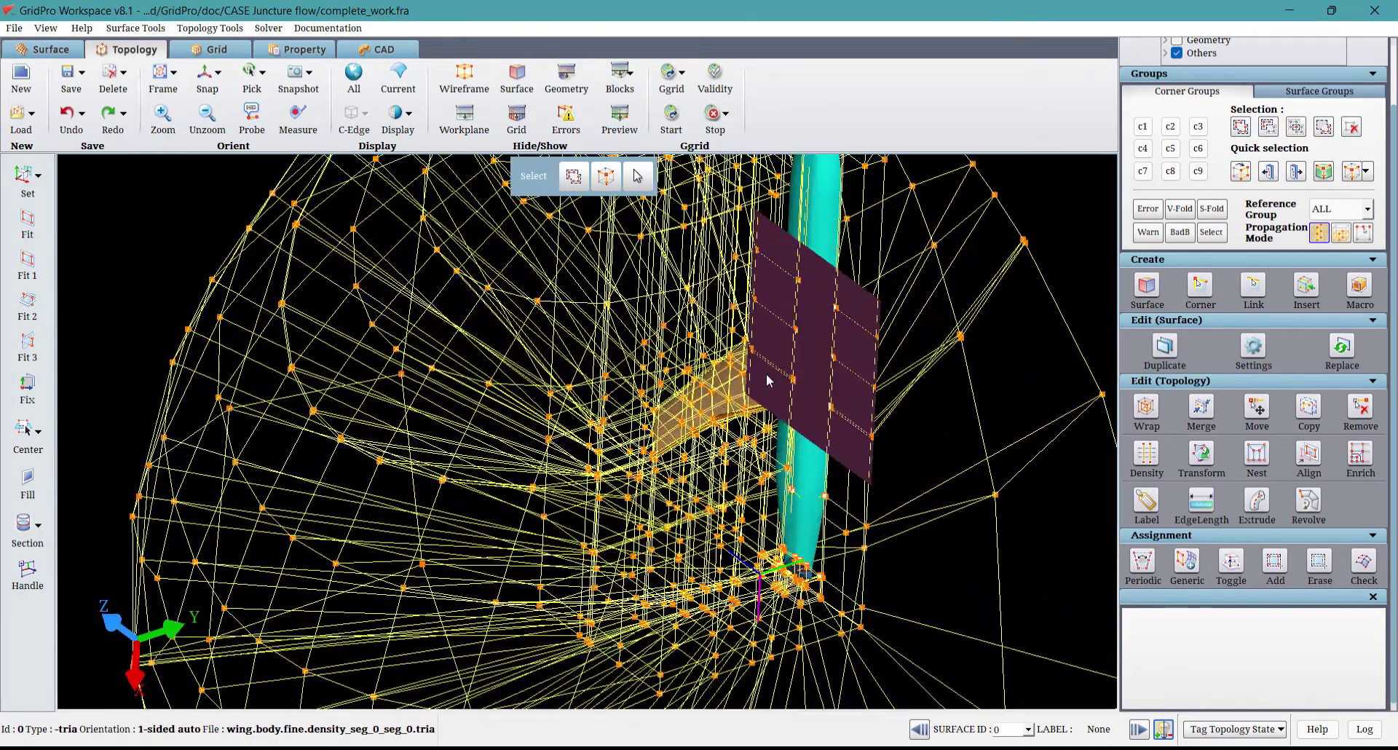
{"action": "right_click", "coordinate": [807, 350]}
{"action": "left_click", "coordinate": [823, 371]}
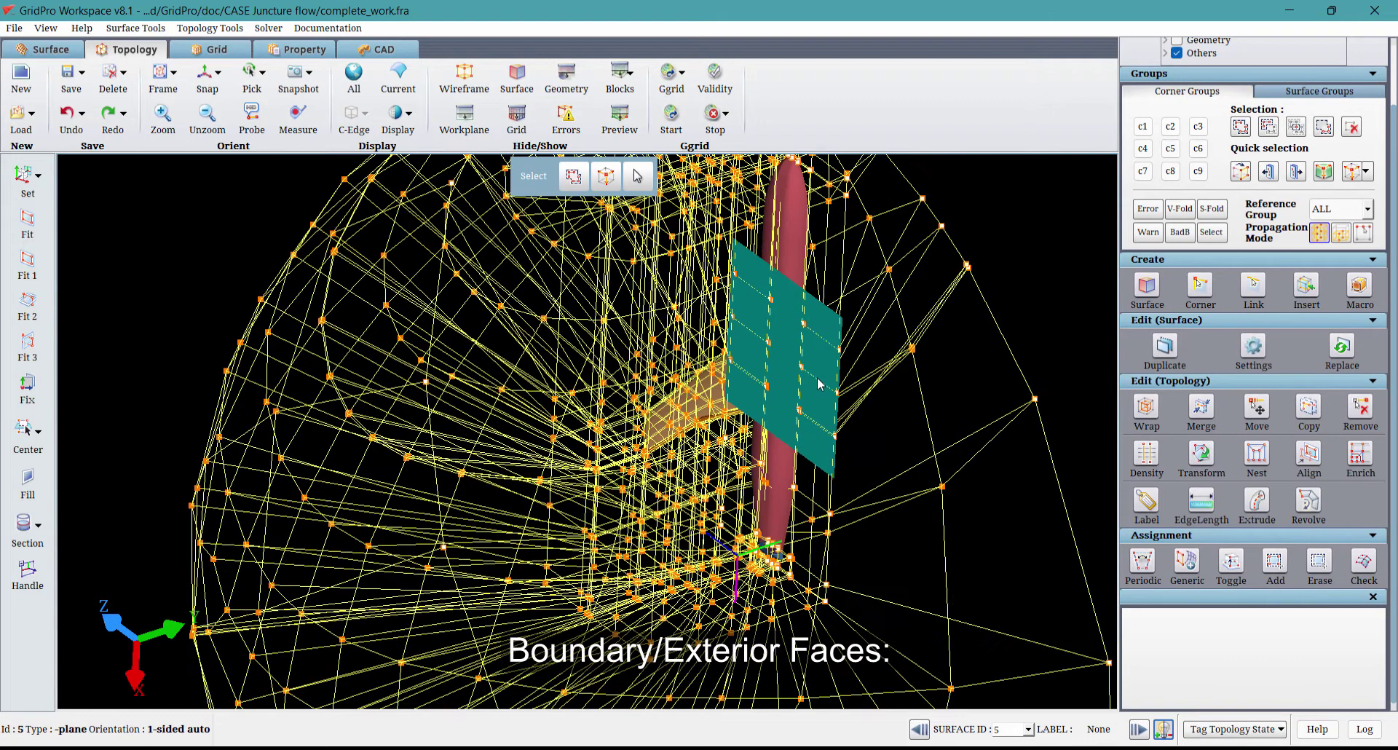
{"action": "scroll", "coordinate": [818, 379], "scroll_direction": "down", "scroll_amount": 5}
{"action": "left_click_drag", "start_coordinate": [479, 293], "coordinate": [772, 375]}
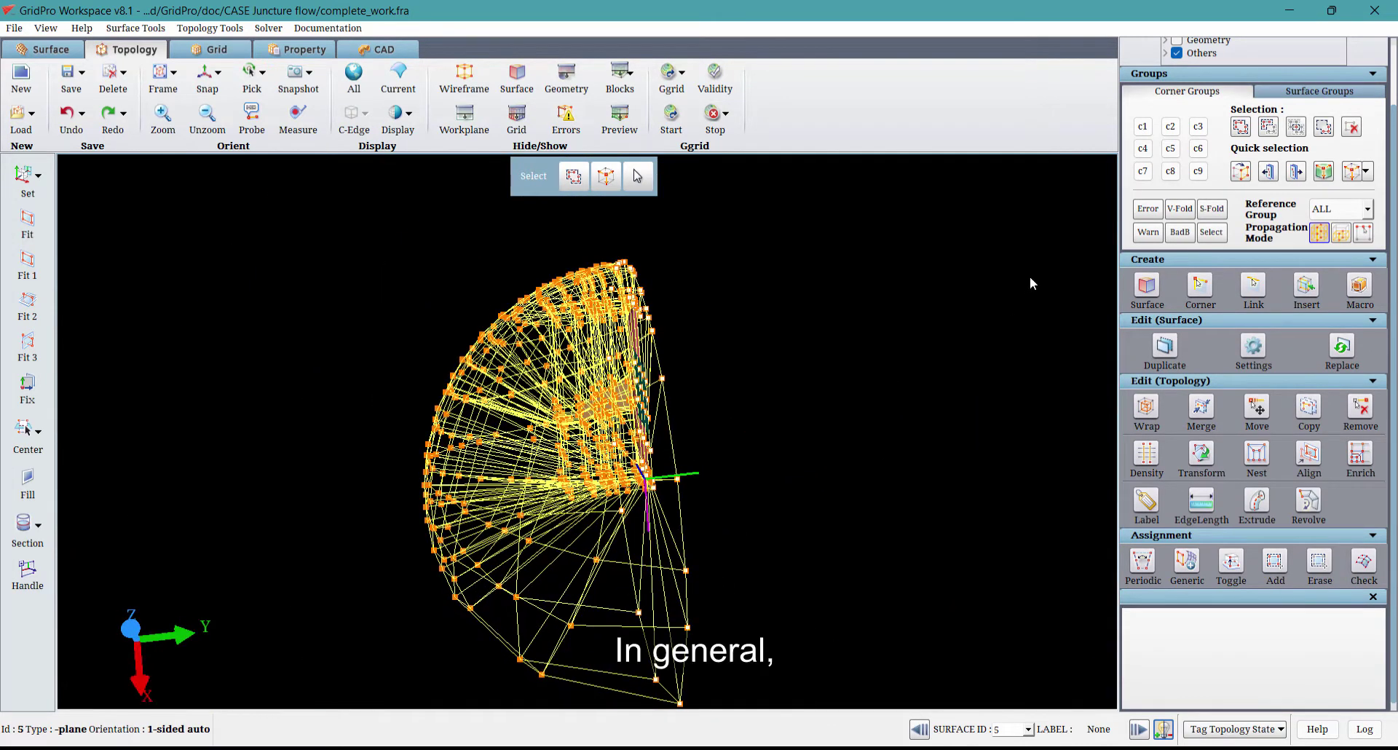
Activate corner group c9 and add or remove corners on its shaded boundary faces using box selections.
{"action": "left_click", "coordinate": [1198, 171]}
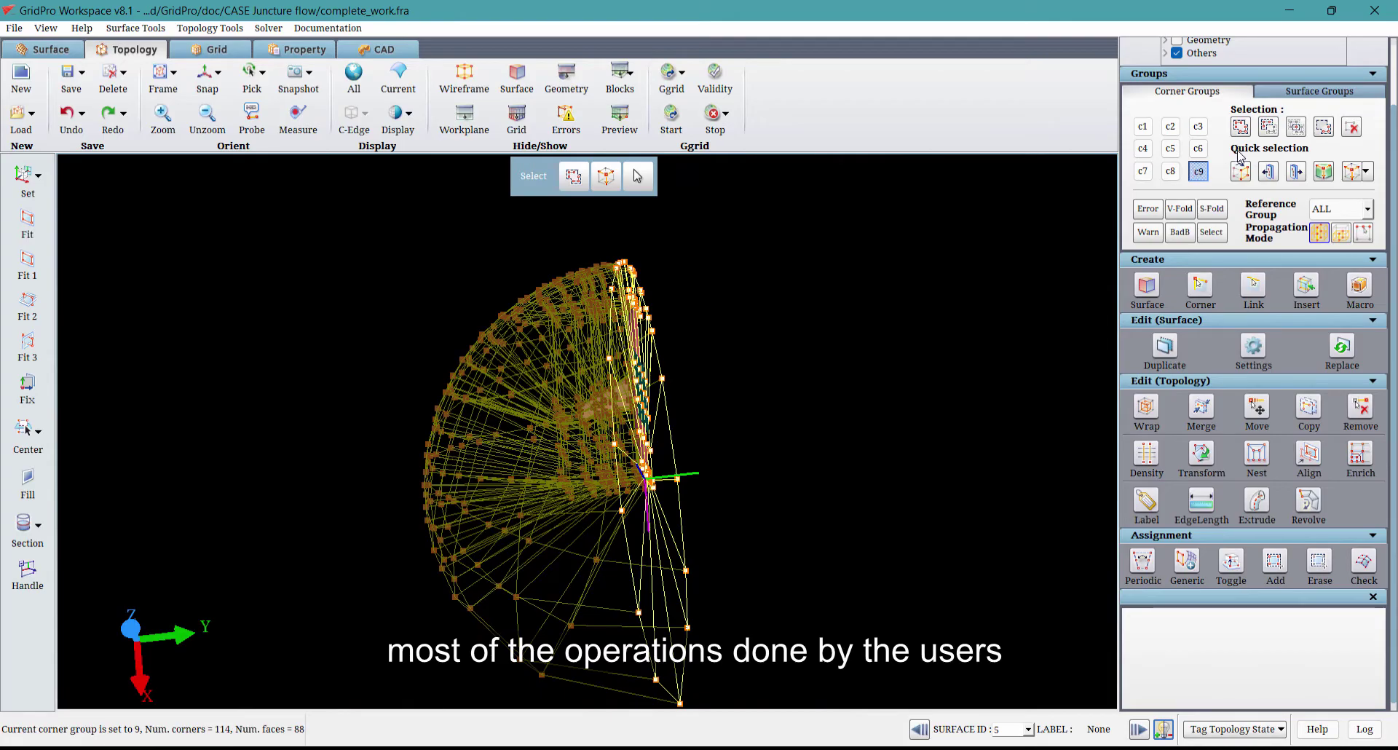
{"action": "left_click", "coordinate": [1240, 126]}
{"action": "scroll", "coordinate": [557, 452], "scroll_direction": "up", "scroll_amount": 3}
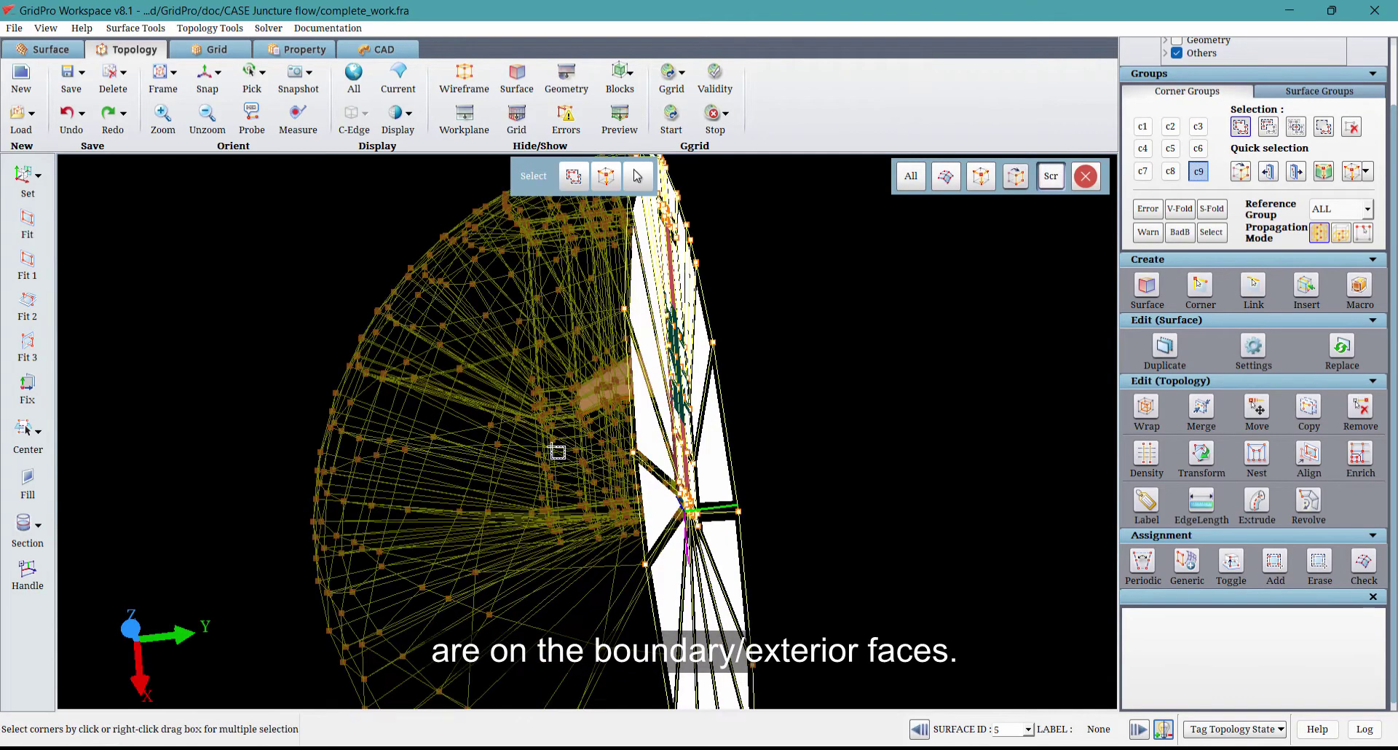
{"action": "mouse_move", "coordinate": [552, 447]}
{"action": "left_mouse_down"}
{"action": "mouse_move", "coordinate": [605, 562]}
{"action": "mouse_move", "coordinate": [853, 683]}
{"action": "mouse_move", "coordinate": [776, 715]}
{"action": "mouse_move", "coordinate": [841, 614]}
{"action": "mouse_move", "coordinate": [879, 644]}
{"action": "left_mouse_up"}
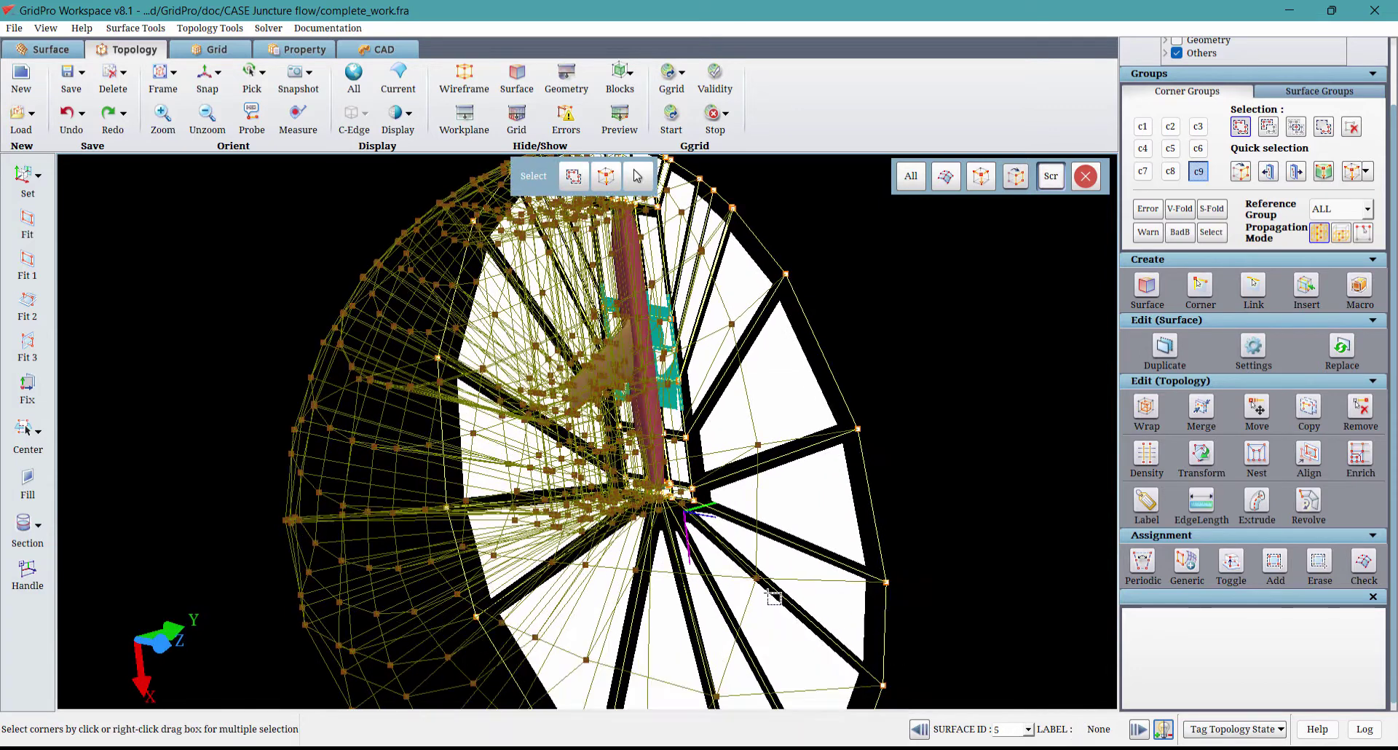
{"action": "right_click_drag", "start_coordinate": [774, 599], "coordinate": [735, 427]}
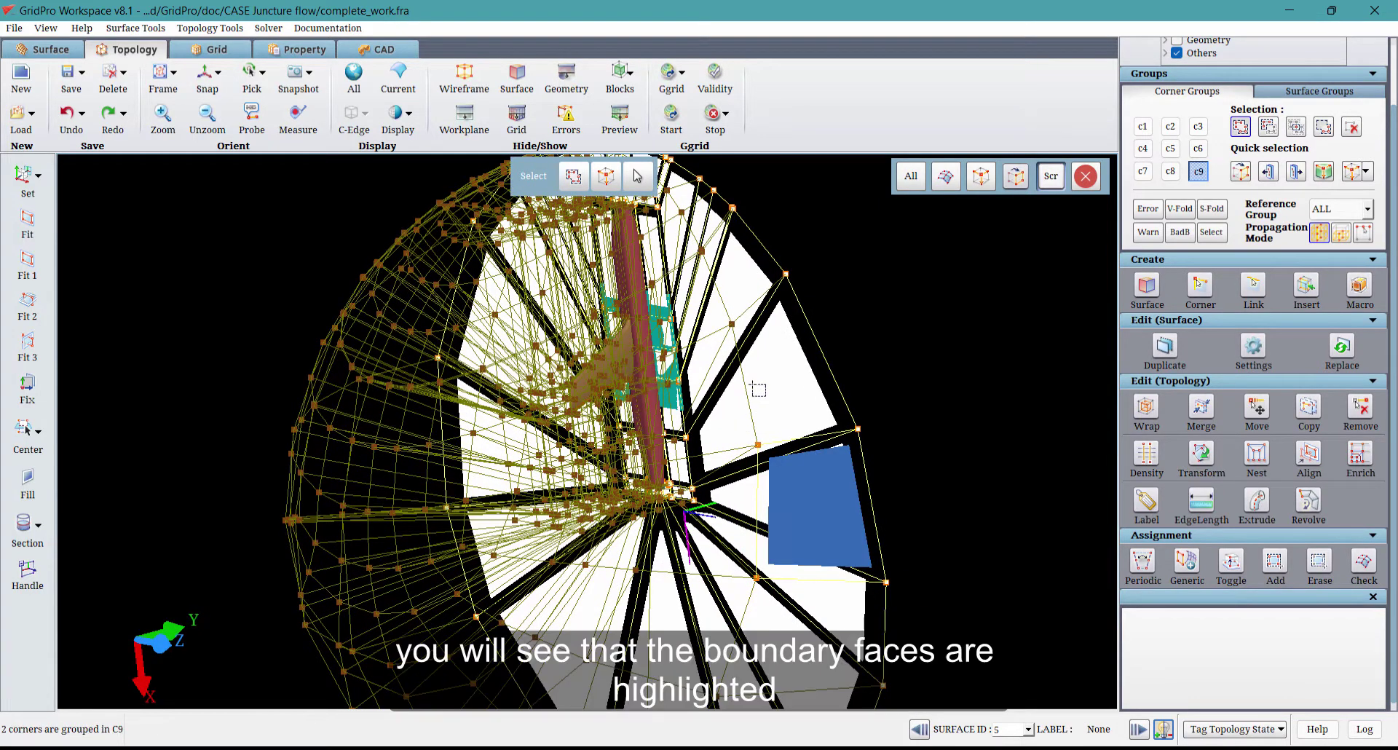
{"action": "right_click_drag", "start_coordinate": [741, 337], "coordinate": [702, 244]}
{"action": "left_click_drag", "start_coordinate": [730, 313], "coordinate": [877, 404]}
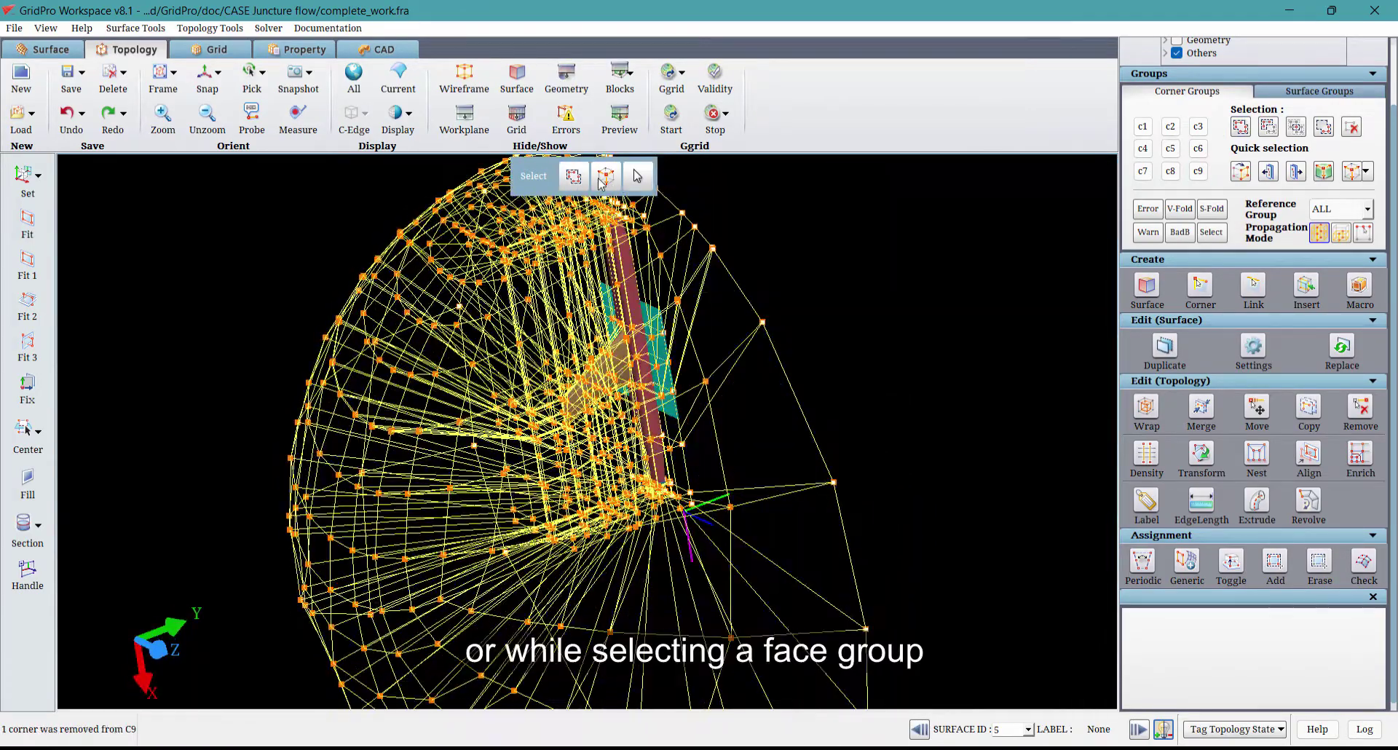
Bring up the face group list and preview Face Groups 4, 3 and 2 one at a time.
{"action": "left_click", "coordinate": [604, 177]}
{"action": "left_click", "coordinate": [1025, 257]}
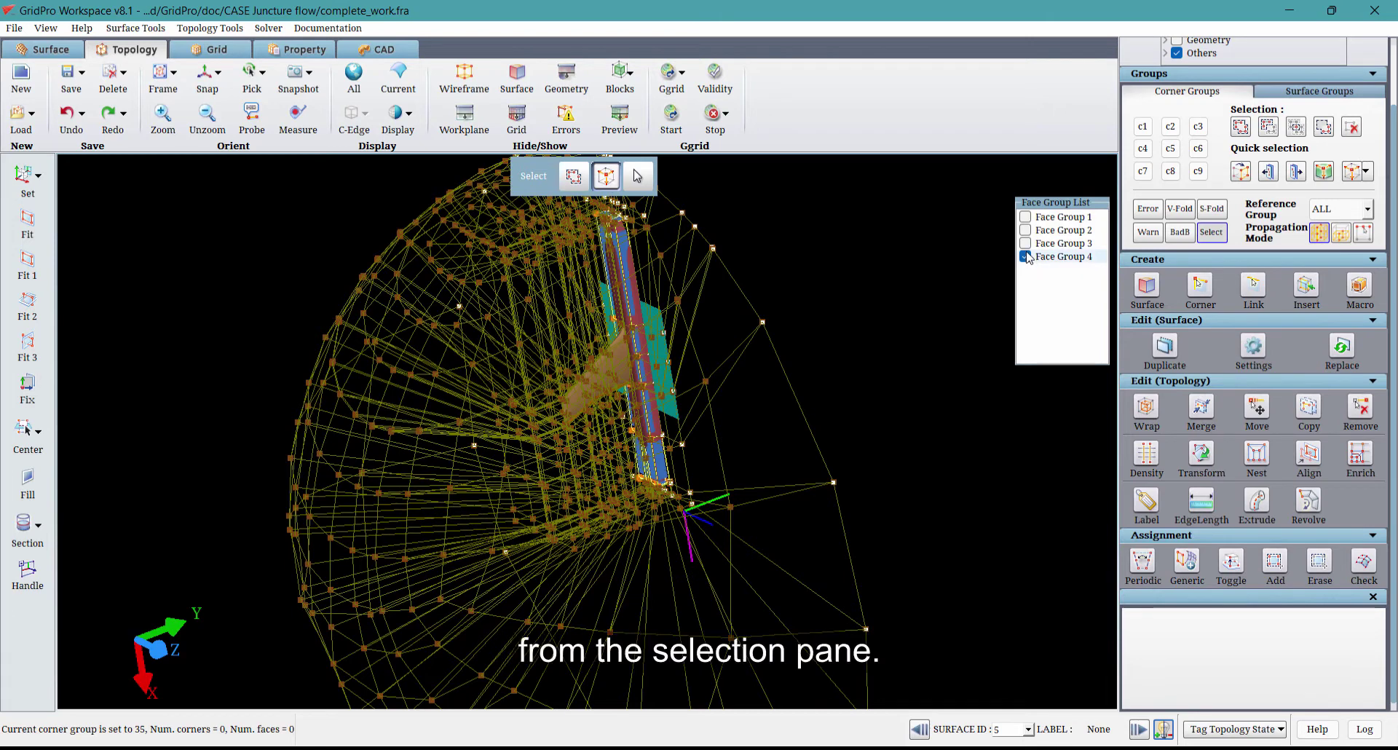
{"action": "left_click", "coordinate": [1026, 256]}
{"action": "left_click", "coordinate": [1026, 243]}
{"action": "left_click", "coordinate": [1026, 243]}
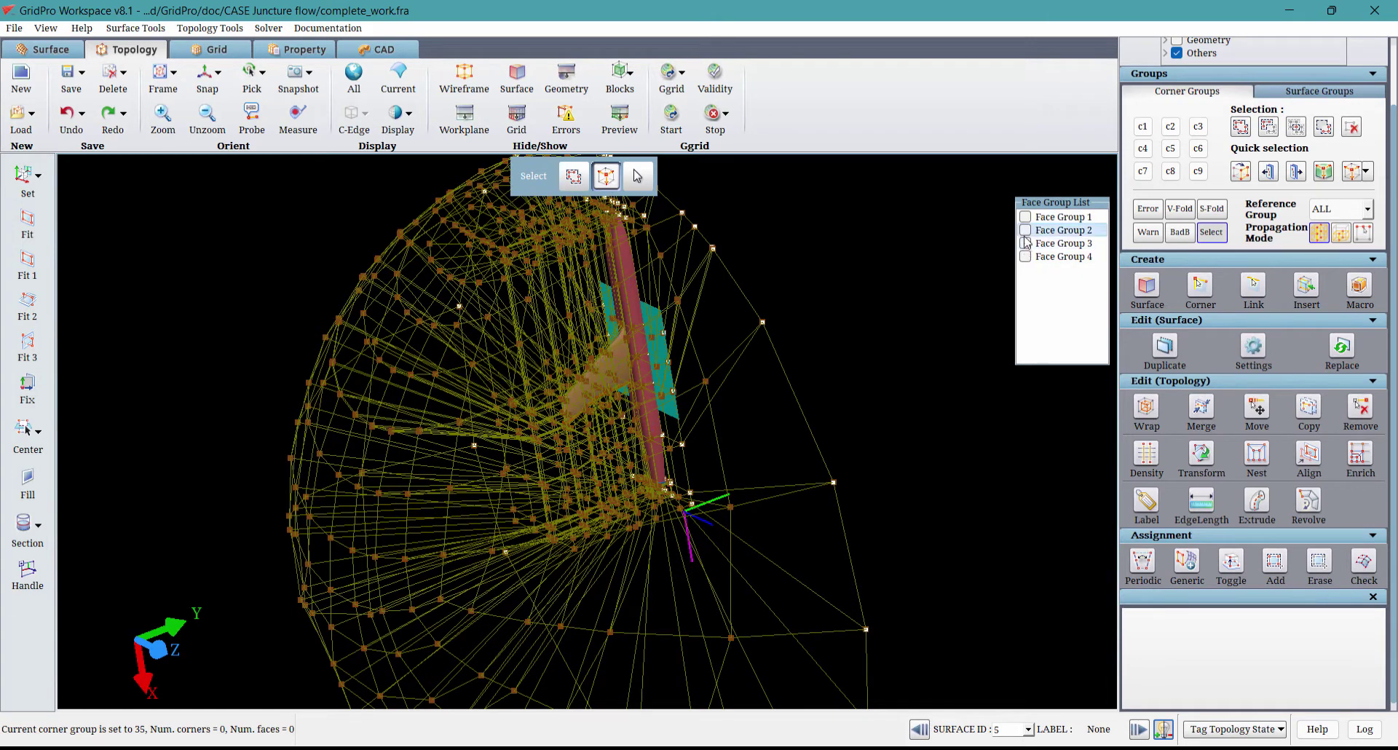
{"action": "left_click", "coordinate": [1026, 231]}
{"action": "left_click", "coordinate": [1025, 232]}
Enable Face Group 1 and inspect its shaded boundary faces from several angles.
{"action": "left_click", "coordinate": [1026, 220]}
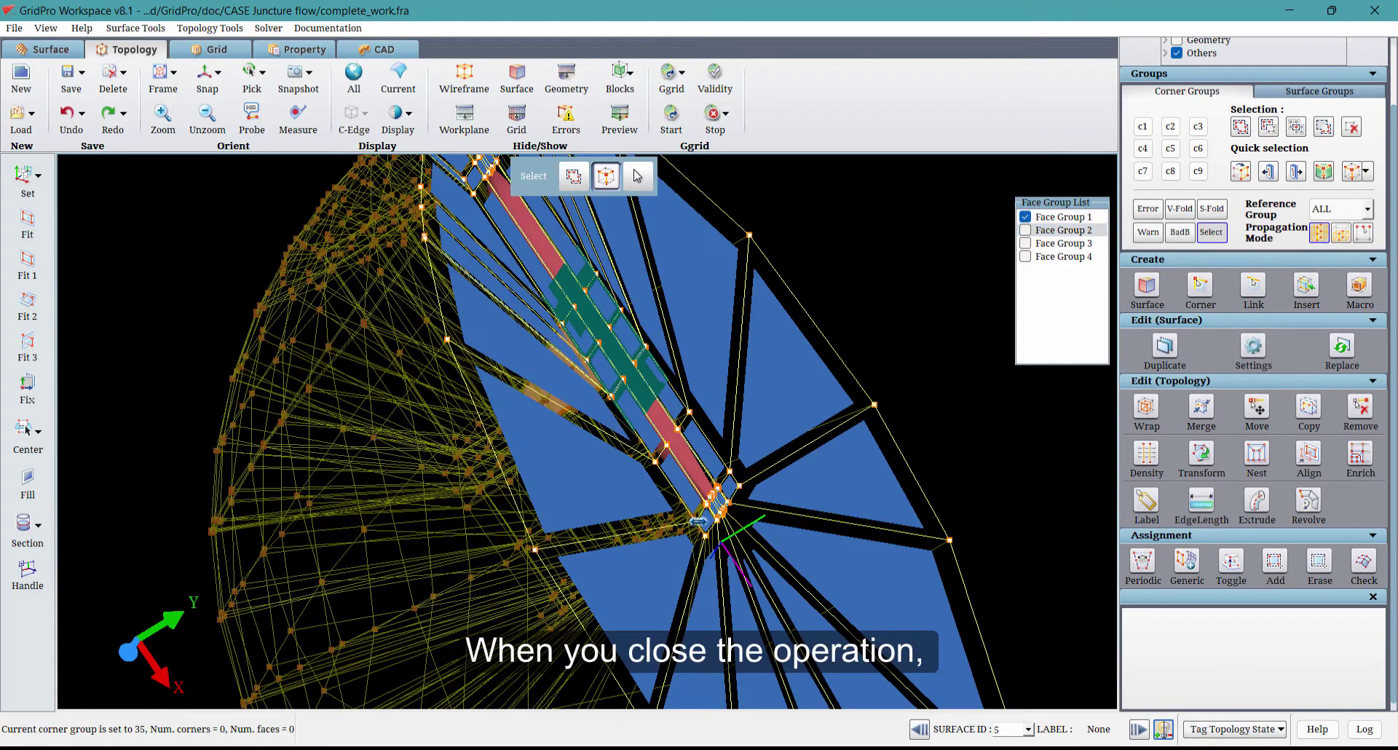
{"action": "scroll", "coordinate": [698, 521], "scroll_direction": "up", "scroll_amount": 3}
{"action": "scroll", "coordinate": [711, 495], "scroll_direction": "down", "scroll_amount": 6}
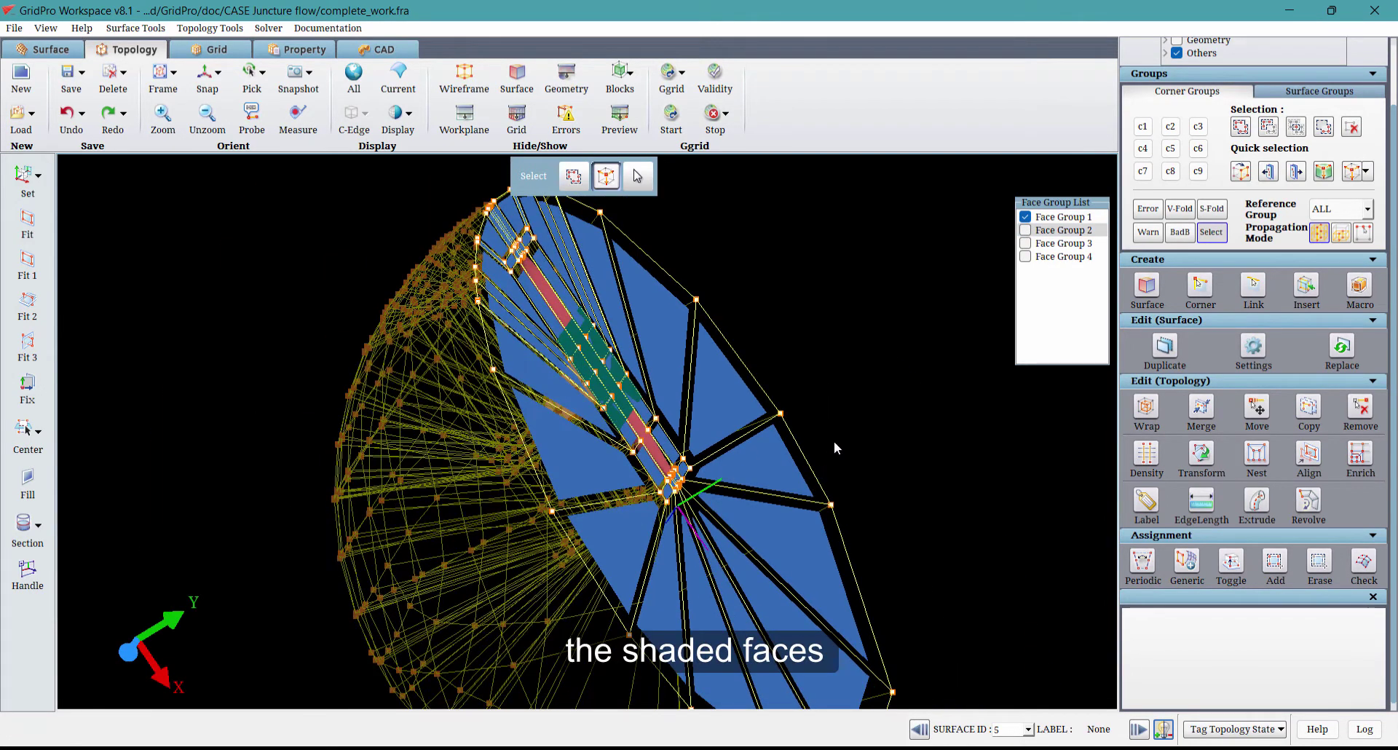
{"action": "left_click_drag", "start_coordinate": [837, 445], "coordinate": [722, 440]}
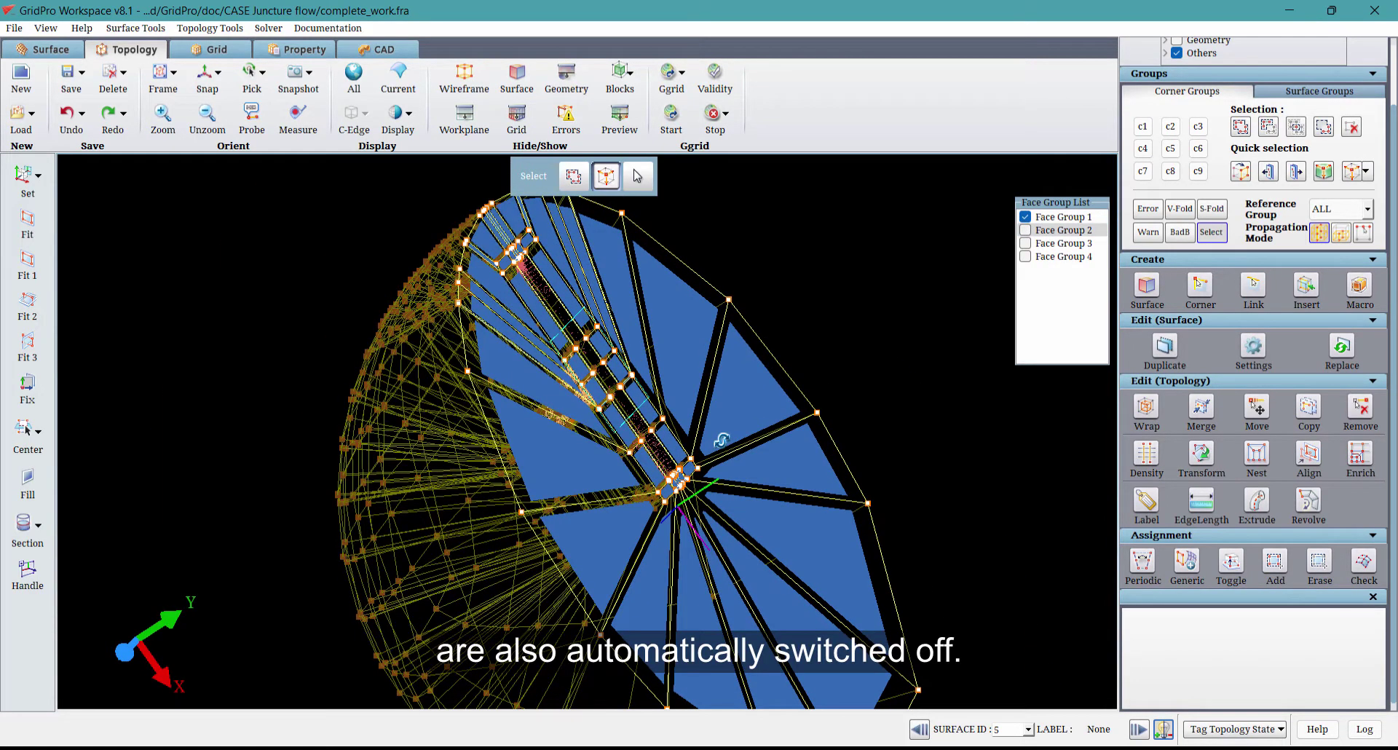
{"action": "left_click_drag", "start_coordinate": [721, 440], "coordinate": [620, 537]}
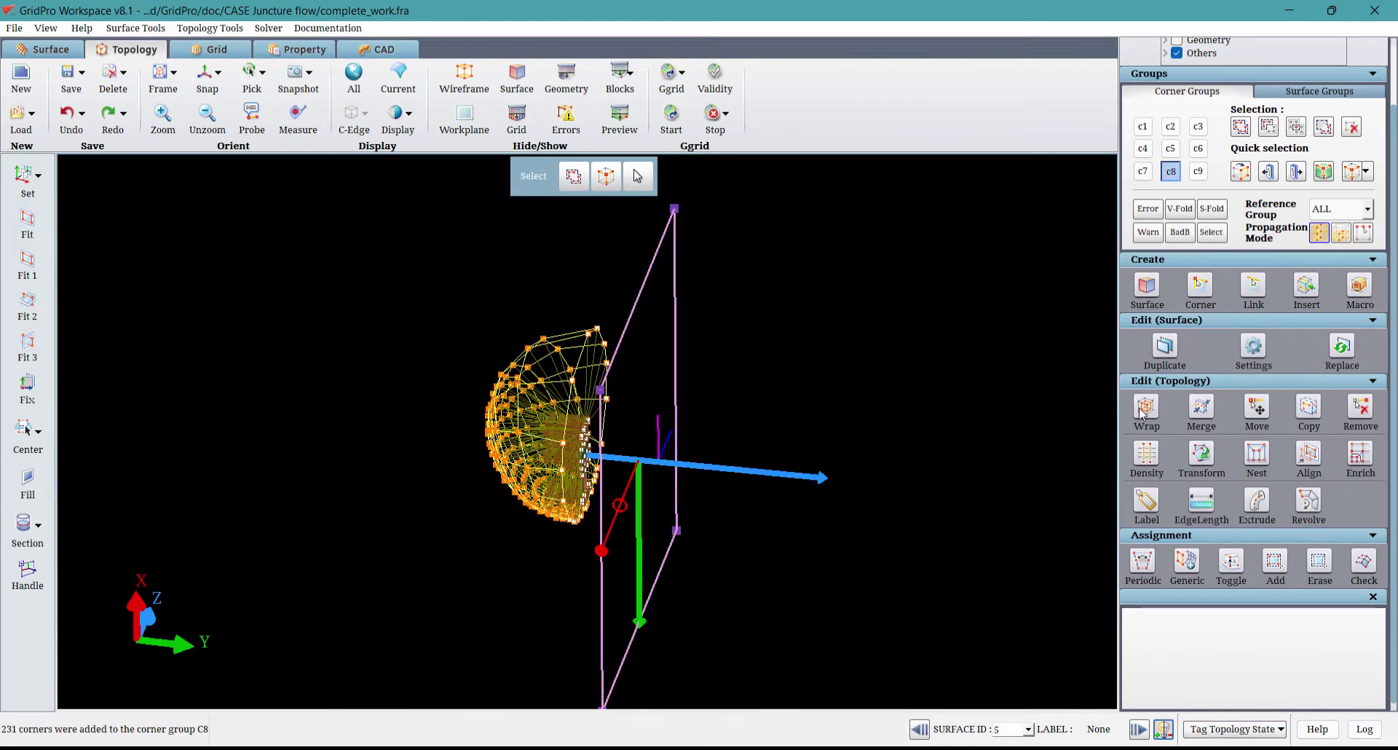
Wrap corner group c8 on its external faces at 10 percent with Smart Inheritance, and undo the wrap.
{"action": "left_click", "coordinate": [1147, 406]}
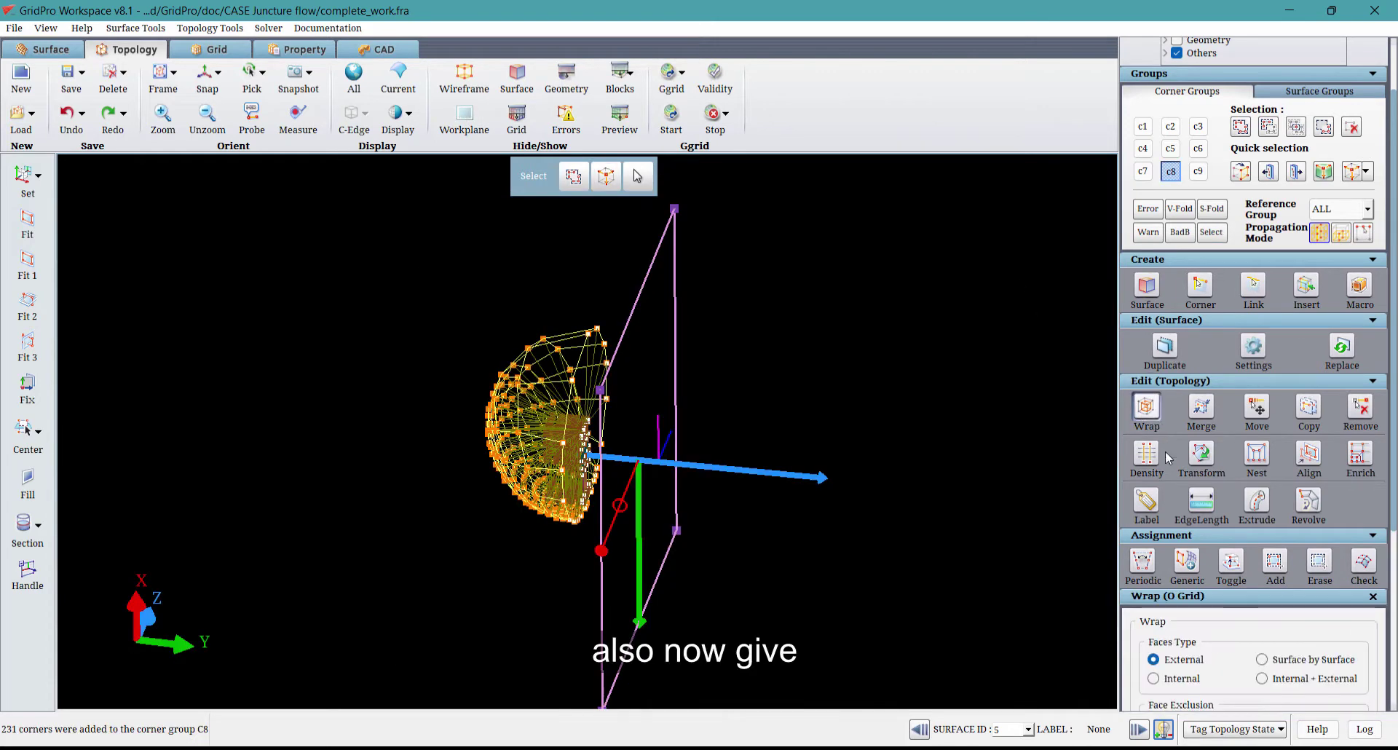
{"action": "scroll", "coordinate": [1168, 457], "scroll_direction": "down", "scroll_amount": 3}
{"action": "left_click", "coordinate": [1339, 675]}
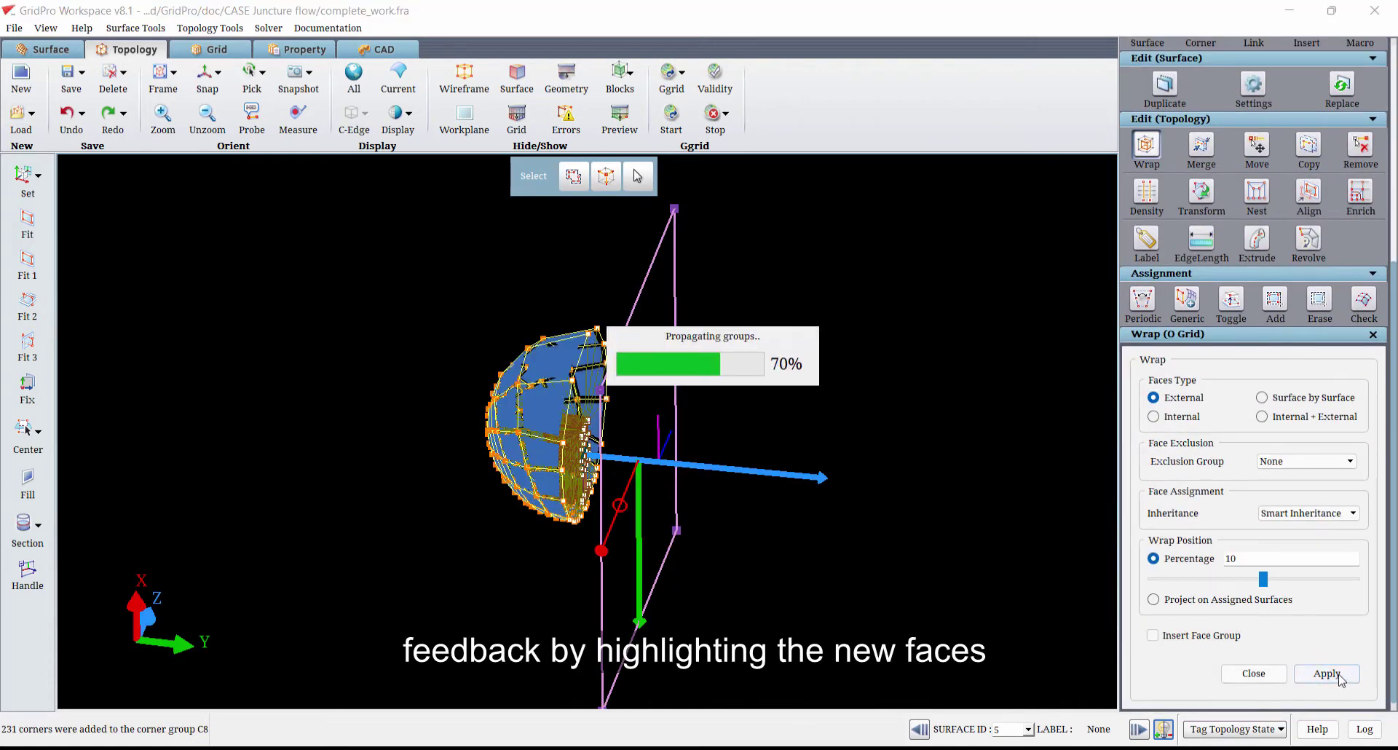
{"action": "left_click_drag", "start_coordinate": [736, 415], "coordinate": [563, 444]}
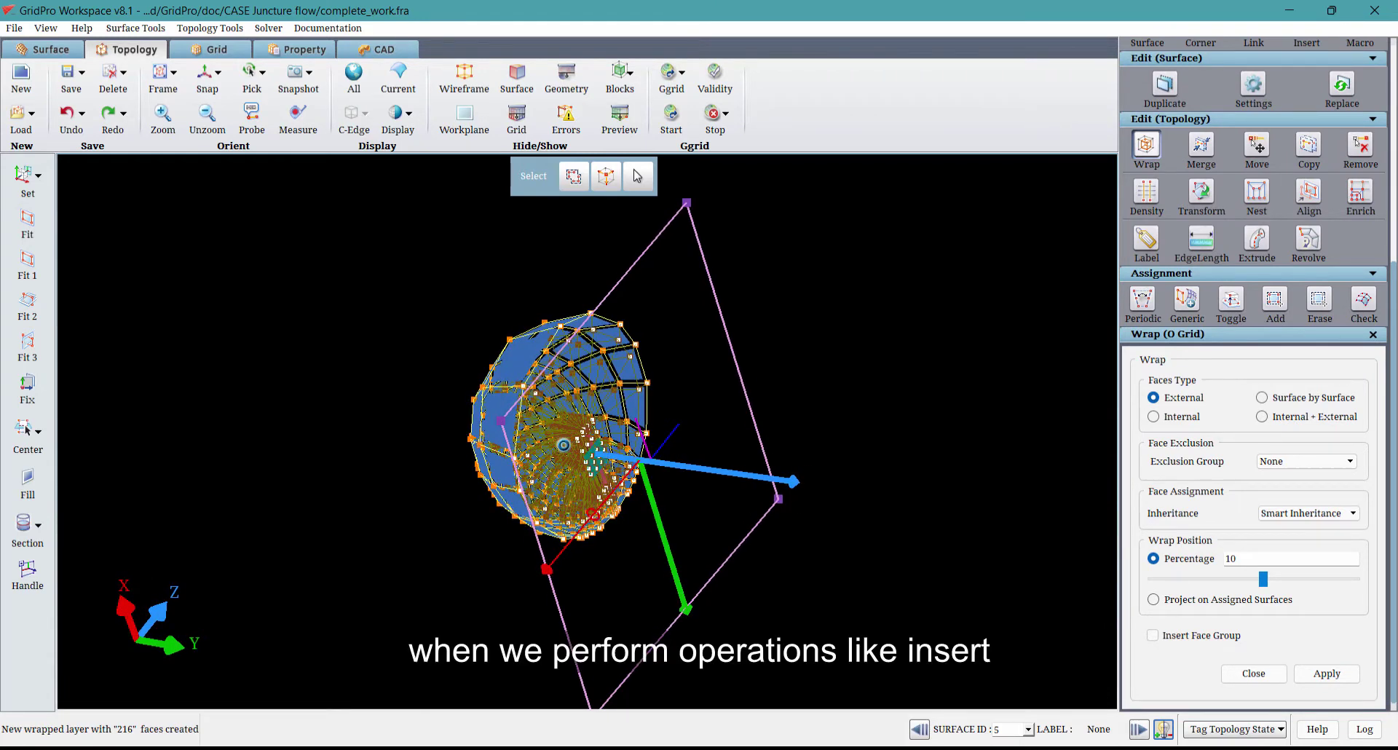
{"action": "key", "text": "ctrl+z"}
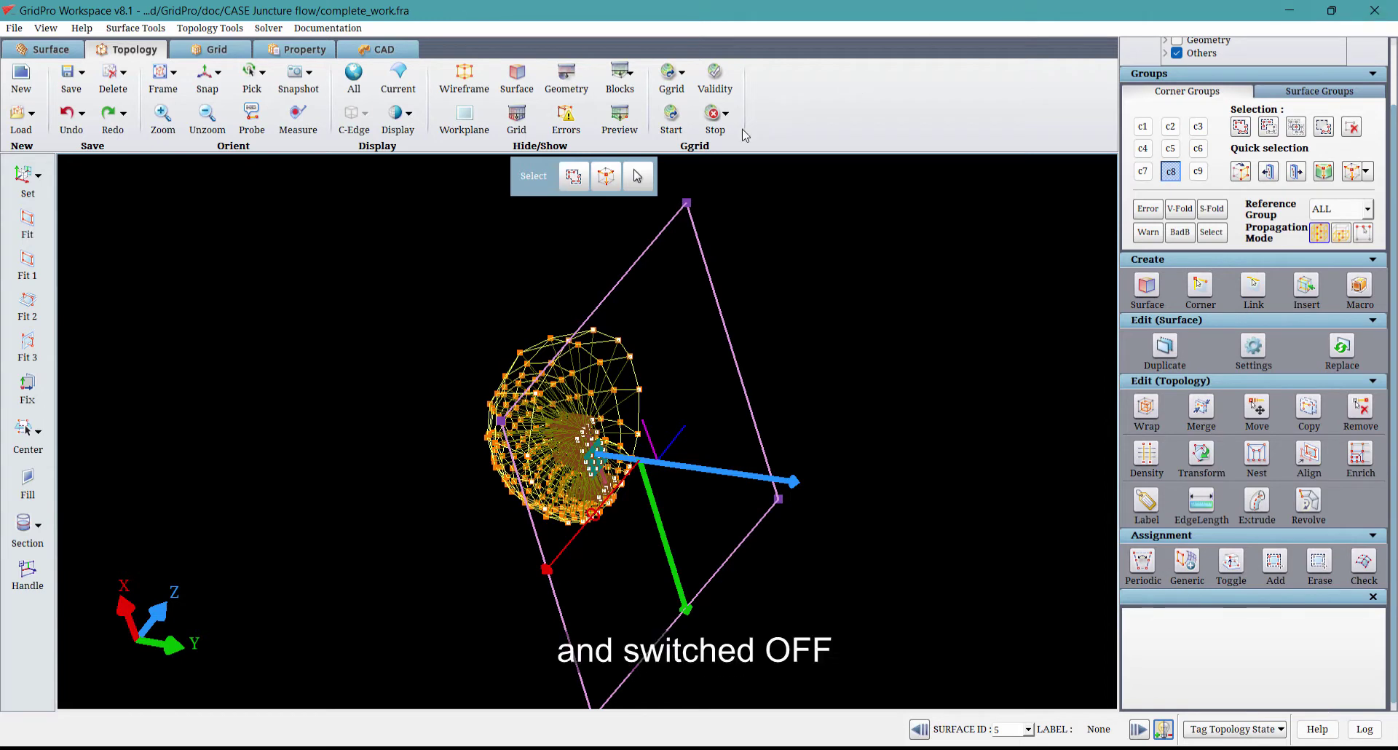
Display the shaded blocks and switch off their Auto shrunk option.
{"action": "left_click", "coordinate": [620, 73]}
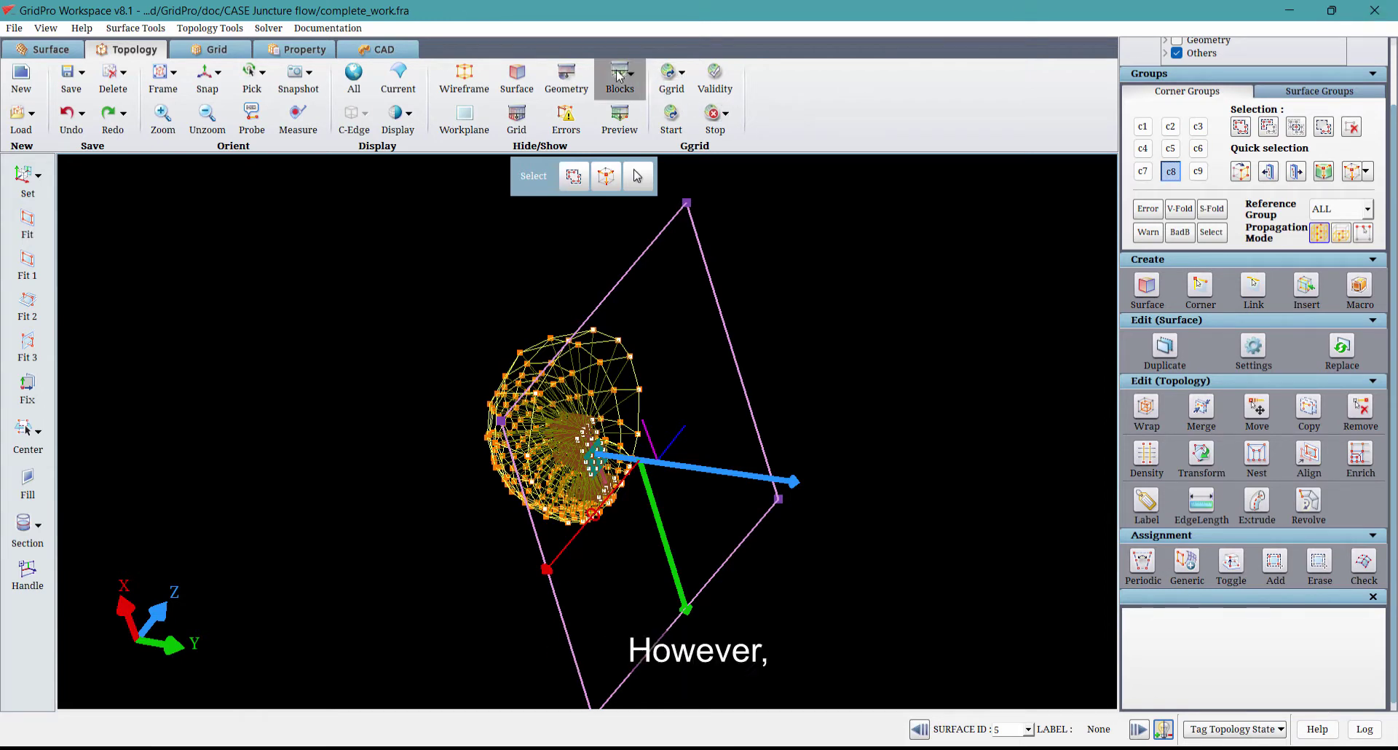
{"action": "left_click", "coordinate": [632, 74]}
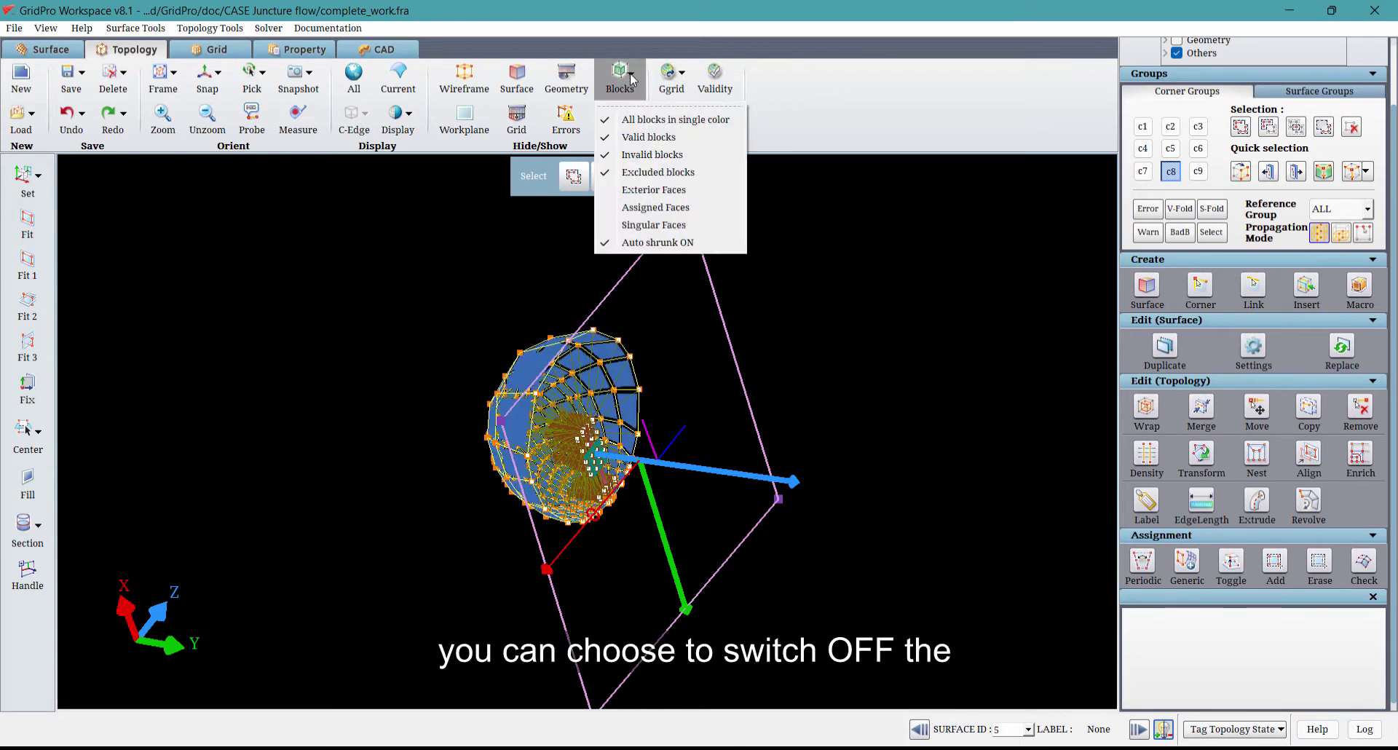
{"action": "left_click", "coordinate": [632, 248]}
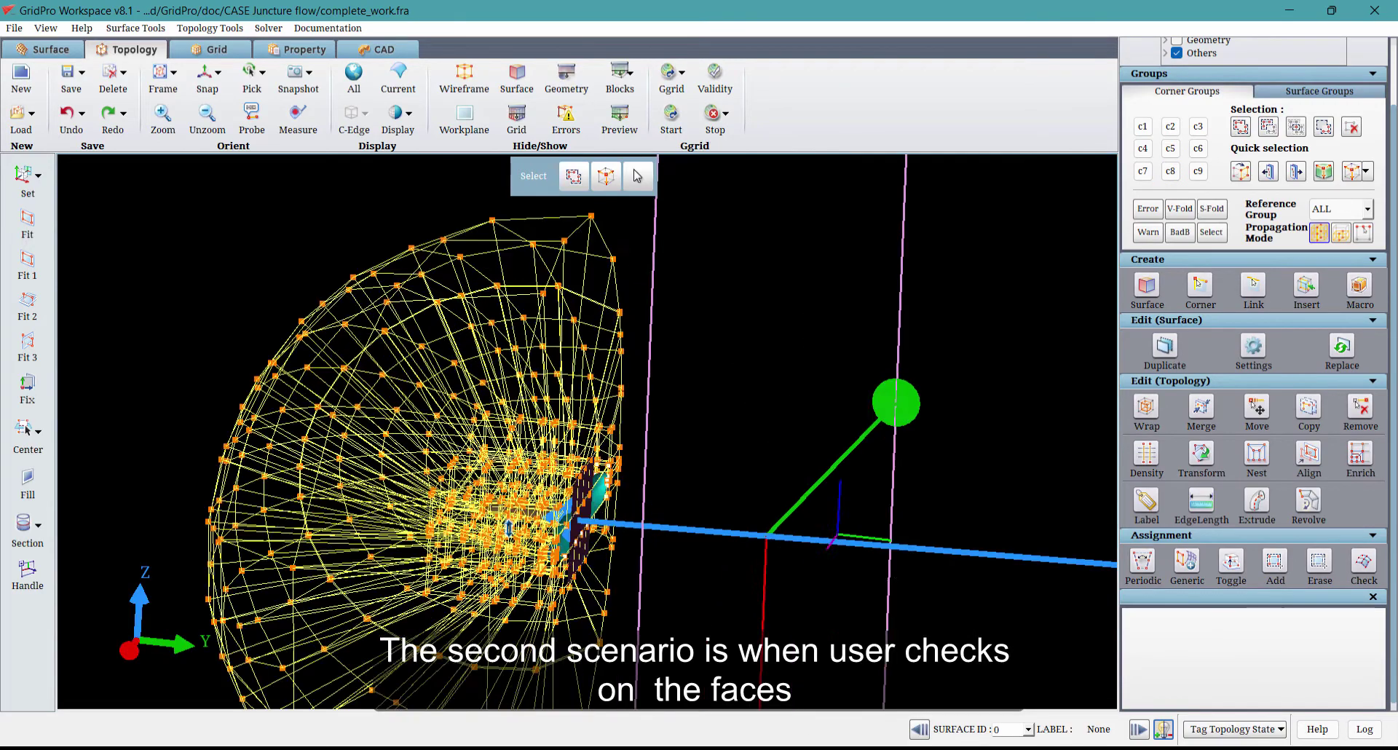
Turn on the assignment check and step from surface 0 to surface 4, examining the faces assigned to each.
{"action": "scroll", "coordinate": [696, 517], "scroll_direction": "up", "scroll_amount": 5}
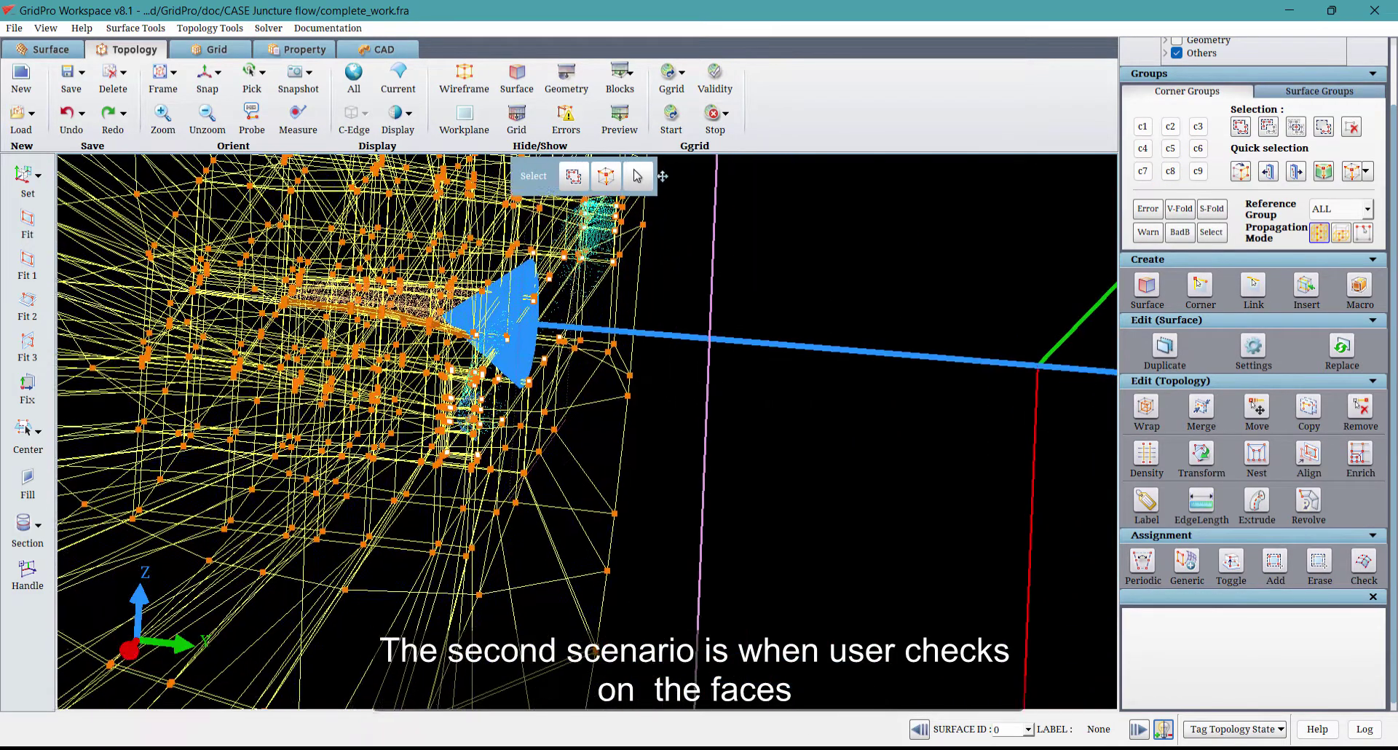
{"action": "left_click", "coordinate": [1365, 565]}
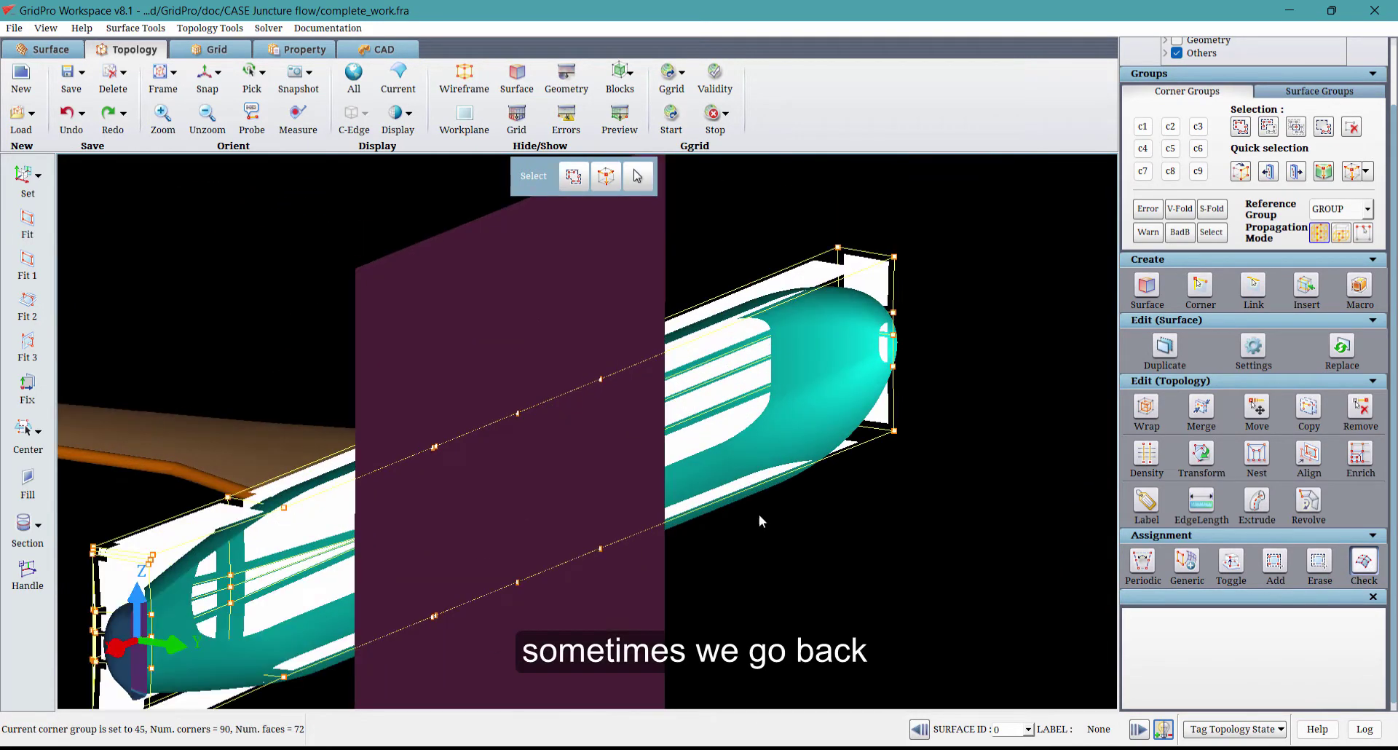
{"action": "left_click", "coordinate": [1139, 729]}
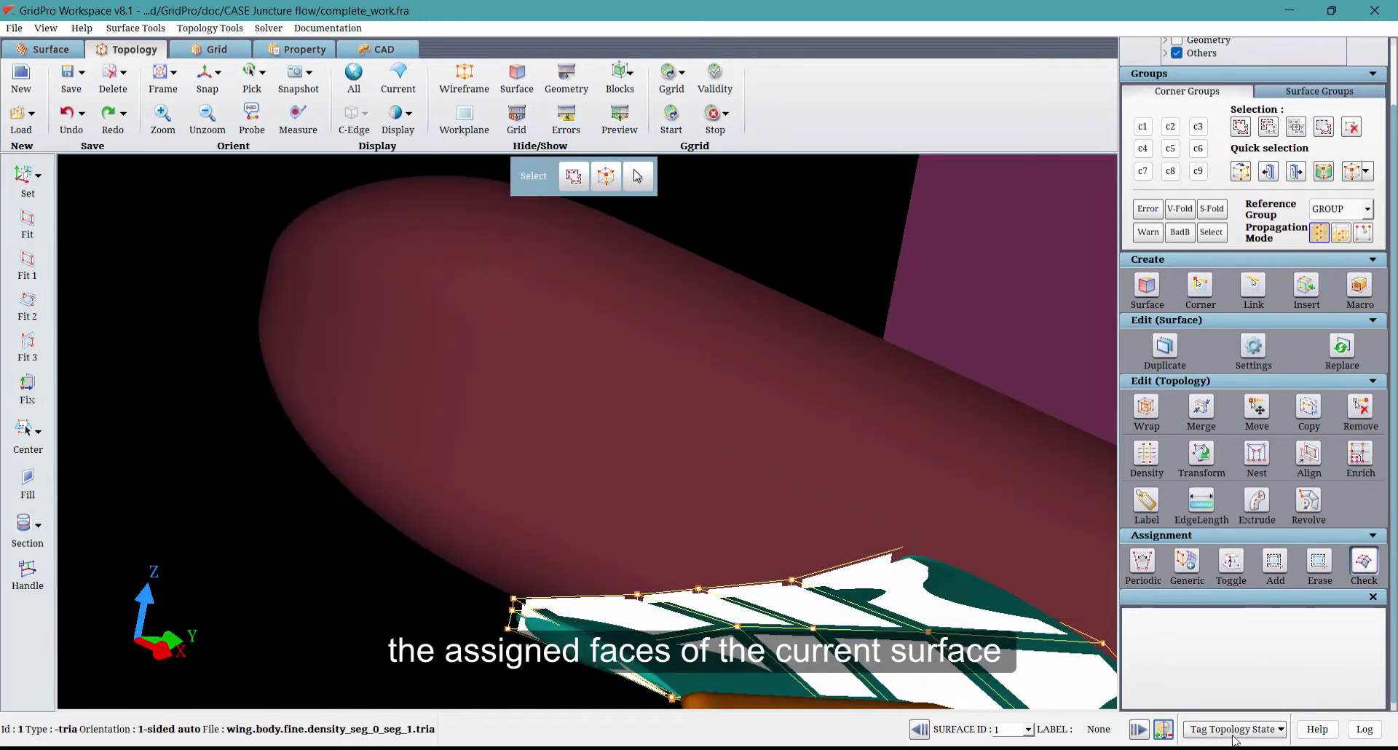
{"action": "left_click", "coordinate": [1139, 728]}
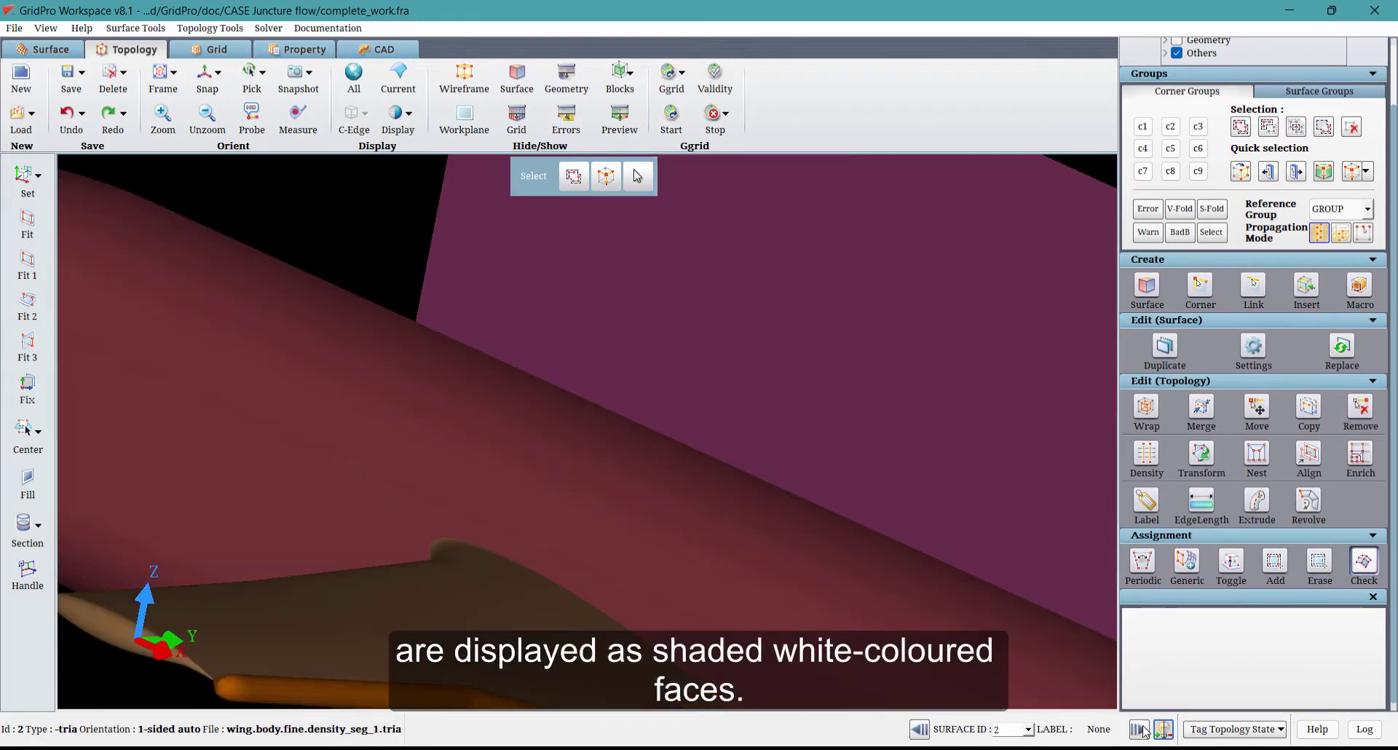
{"action": "left_click", "coordinate": [1140, 729]}
{"action": "left_click", "coordinate": [1141, 729]}
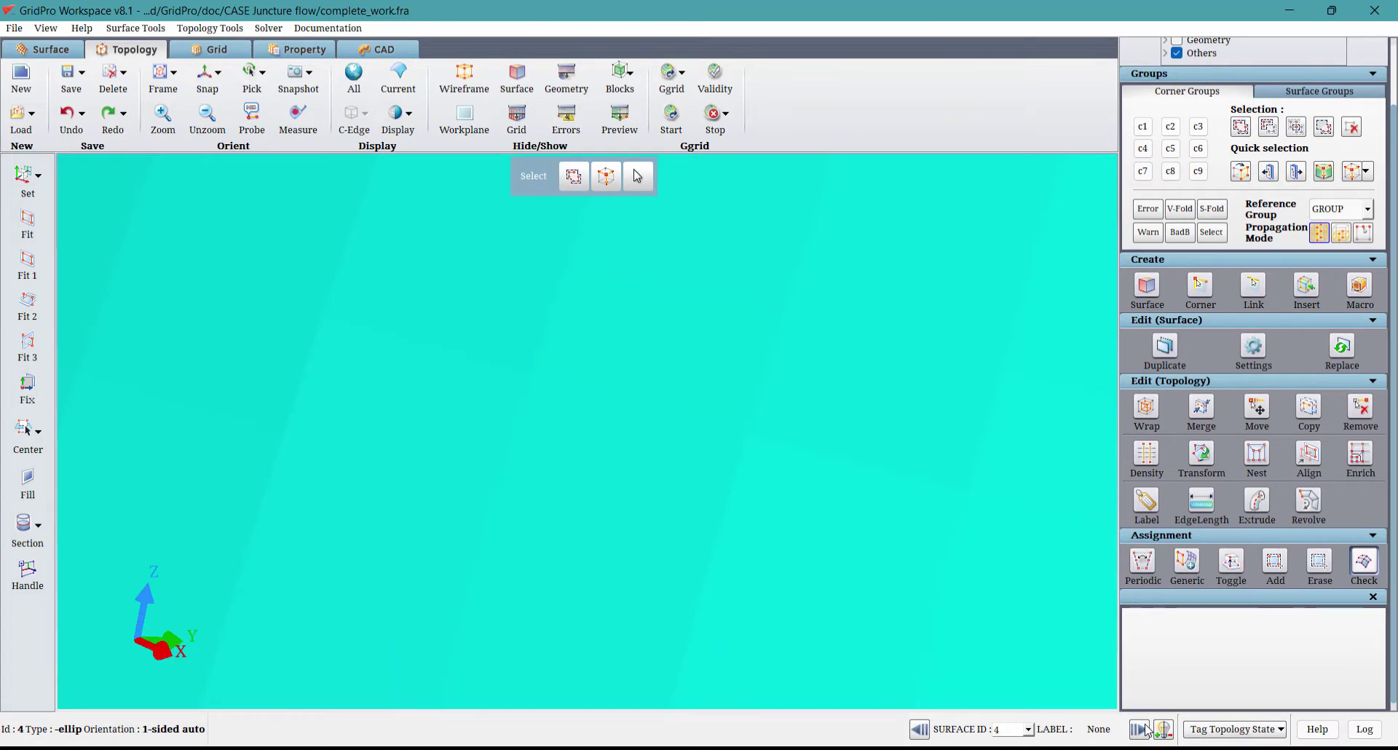
{"action": "scroll", "coordinate": [530, 303], "scroll_direction": "down", "scroll_amount": 5}
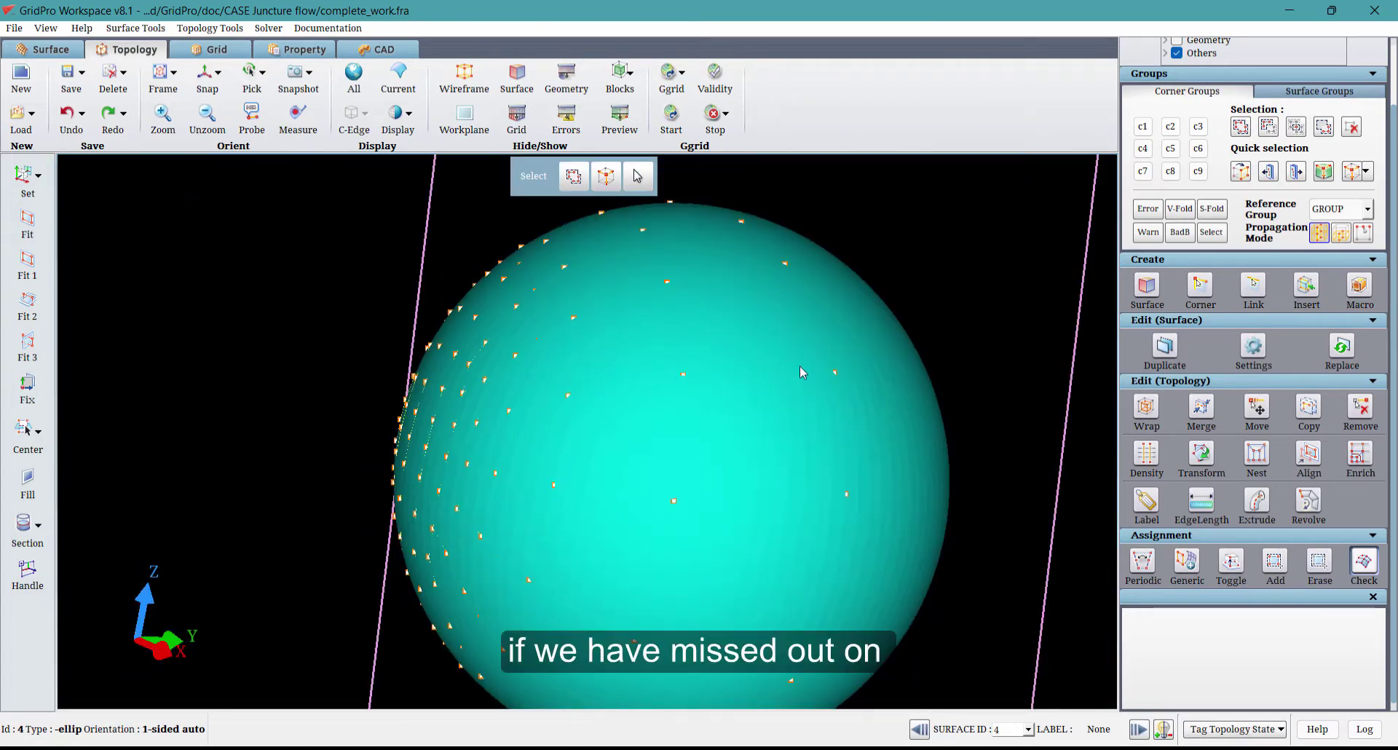
{"action": "left_click_drag", "start_coordinate": [818, 368], "coordinate": [561, 514]}
{"action": "left_click_drag", "start_coordinate": [127, 491], "coordinate": [2, 495]}
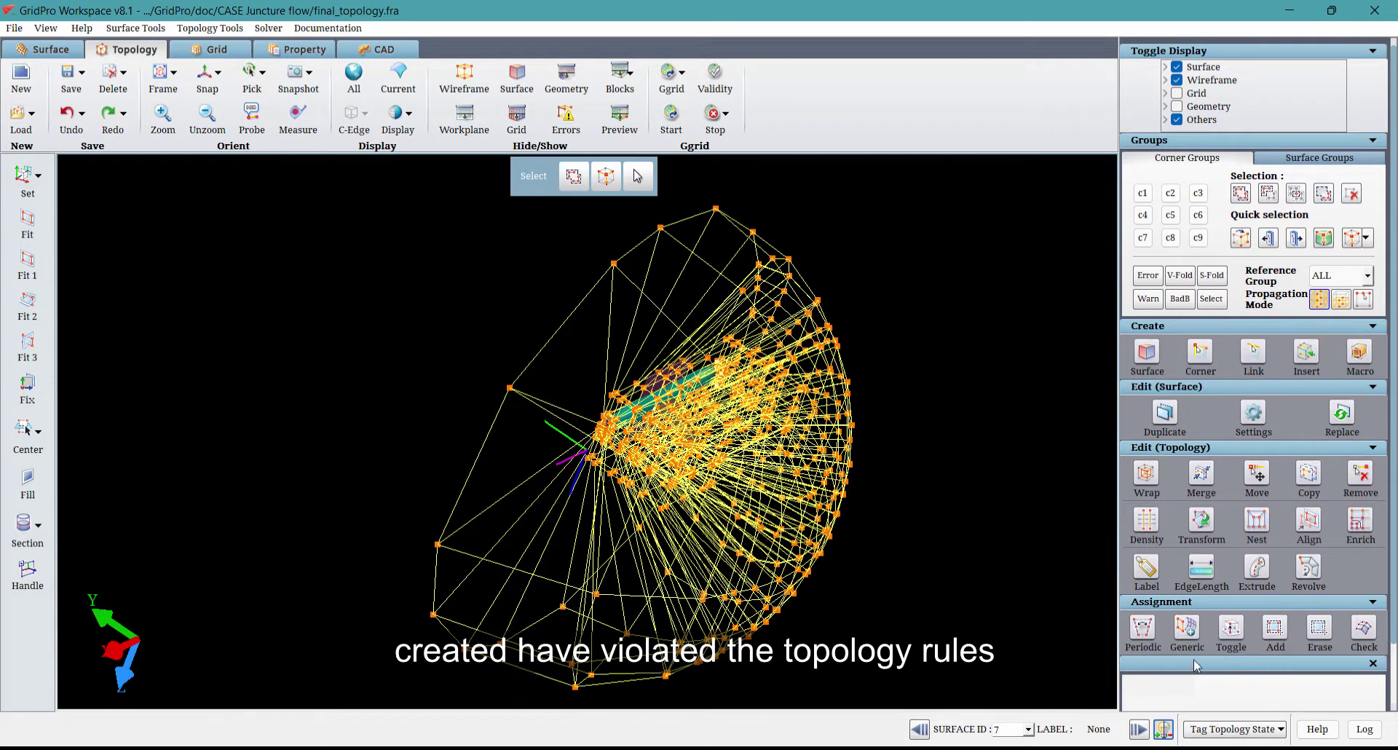
Run the topology validity check on final_topology.fra and dismiss its status report.
{"action": "left_click", "coordinate": [716, 85]}
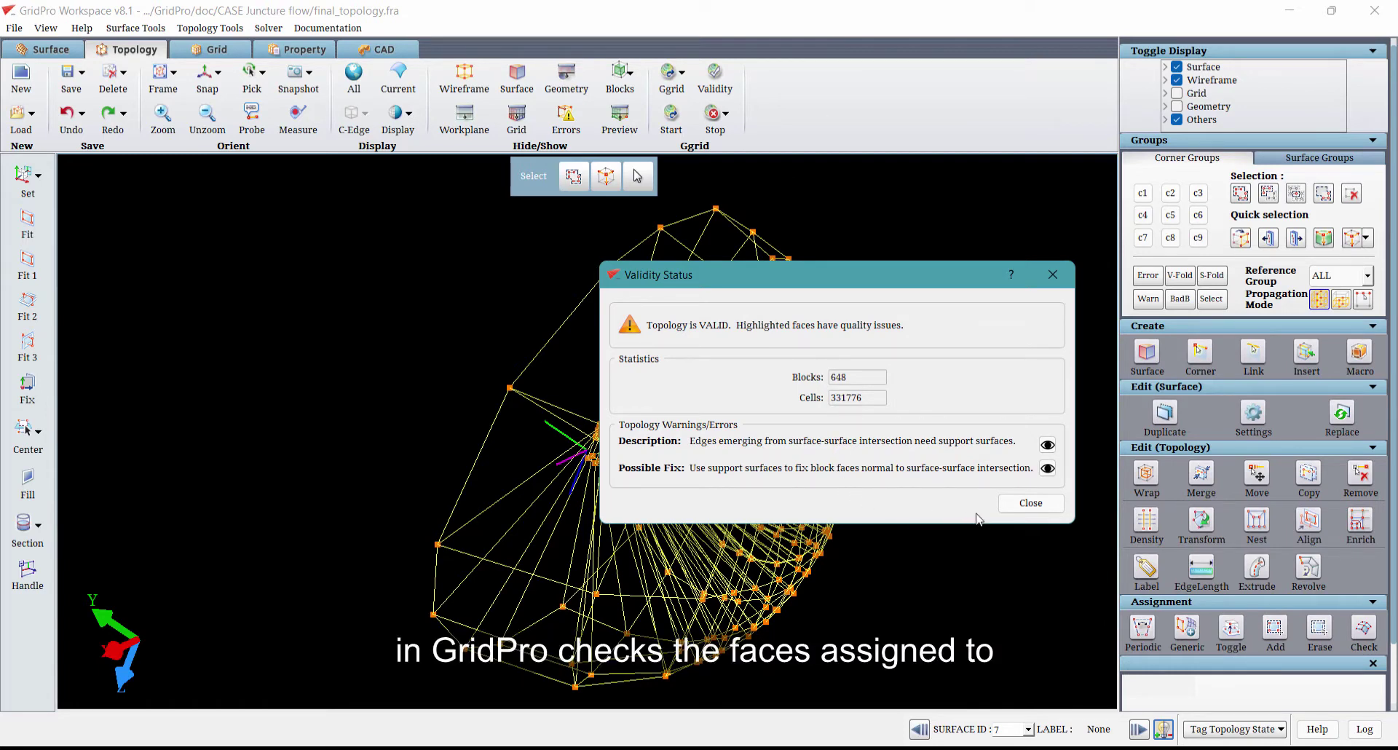
{"action": "left_click", "coordinate": [1023, 504]}
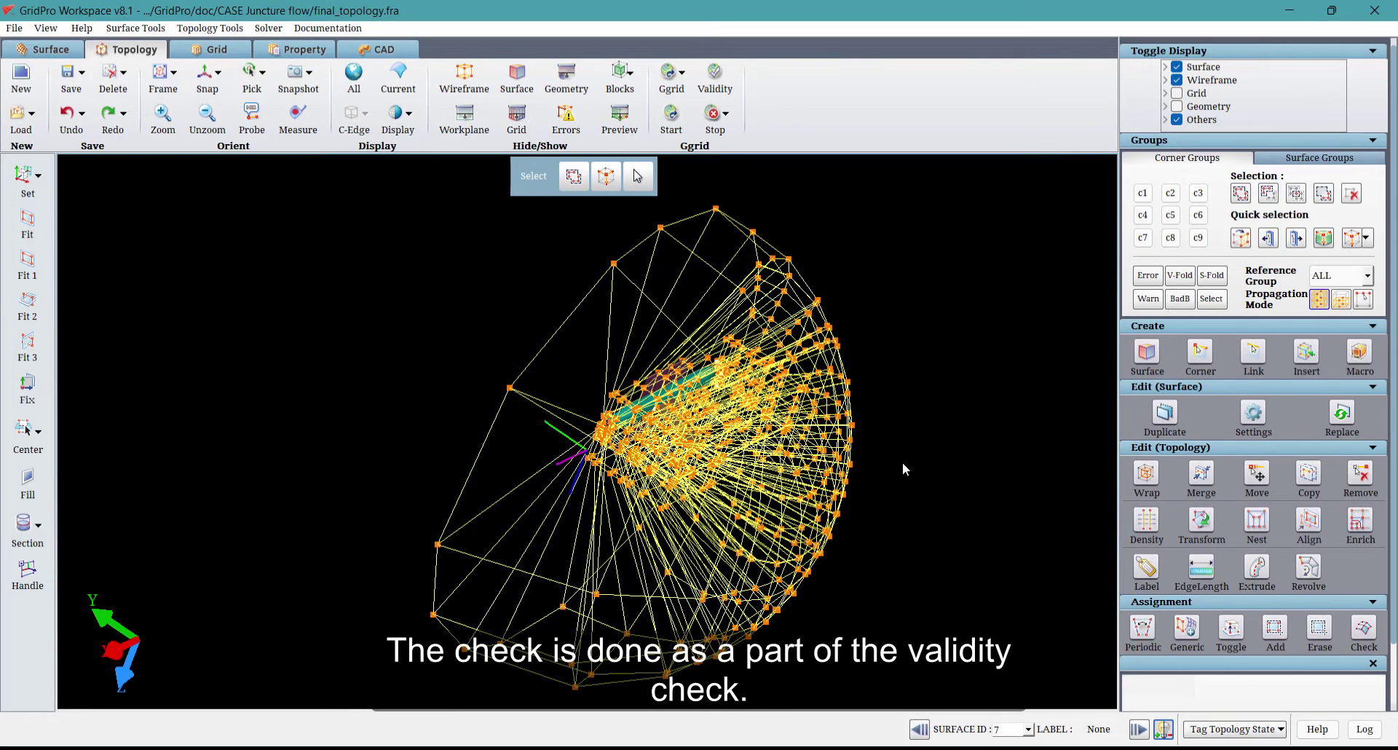
Isolate the warning corner group and examine its highlighted faces around the end of the fuselage.
{"action": "scroll", "coordinate": [584, 367], "scroll_direction": "up", "scroll_amount": 10}
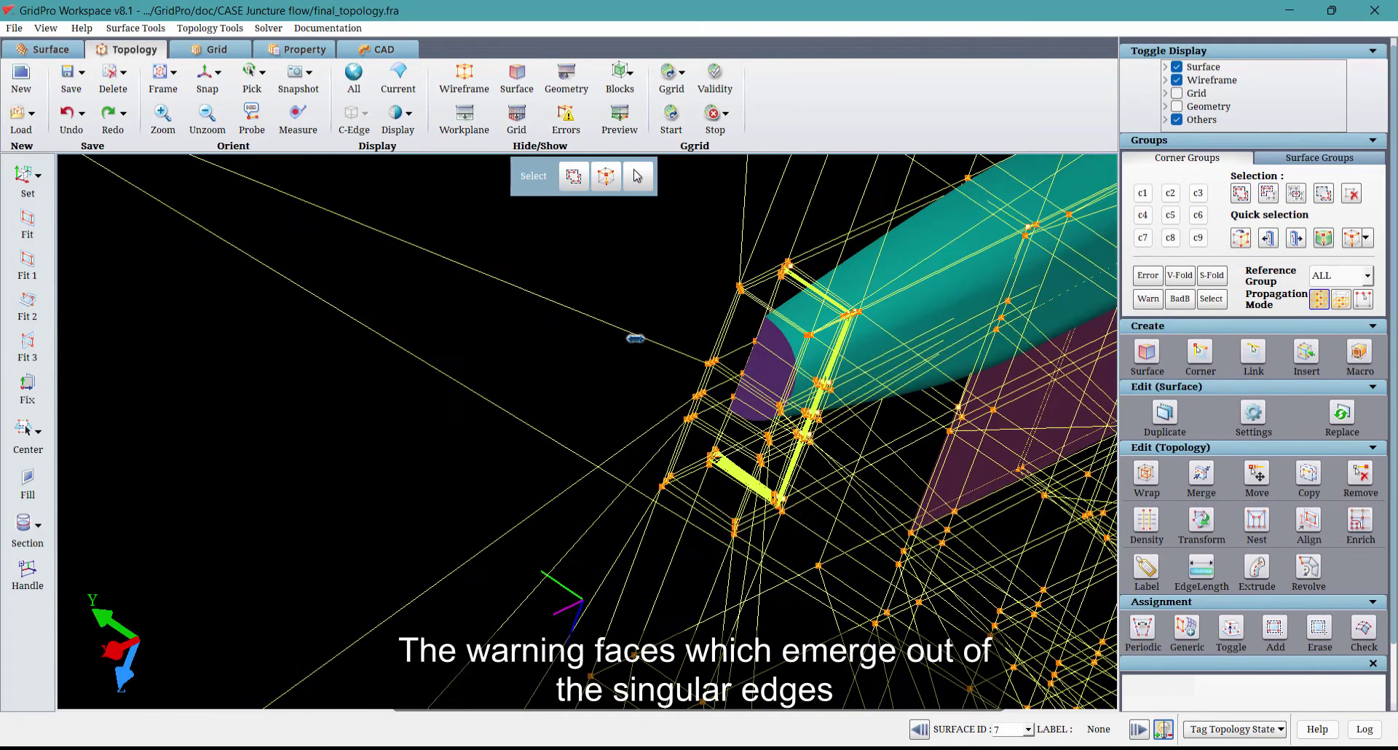
{"action": "middle_click_drag", "start_coordinate": [673, 327], "coordinate": [475, 502]}
{"action": "scroll", "coordinate": [834, 401], "scroll_direction": "up", "scroll_amount": 5}
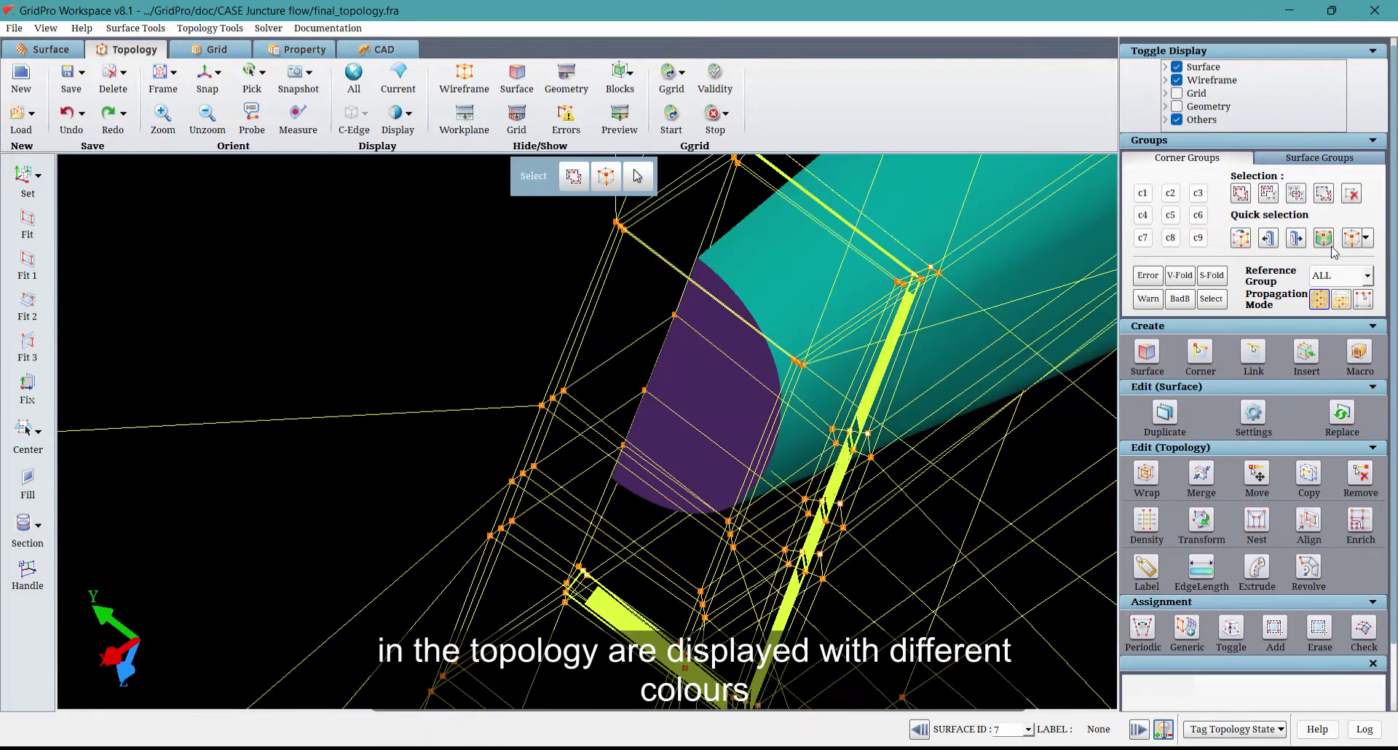
{"action": "left_click", "coordinate": [1149, 300]}
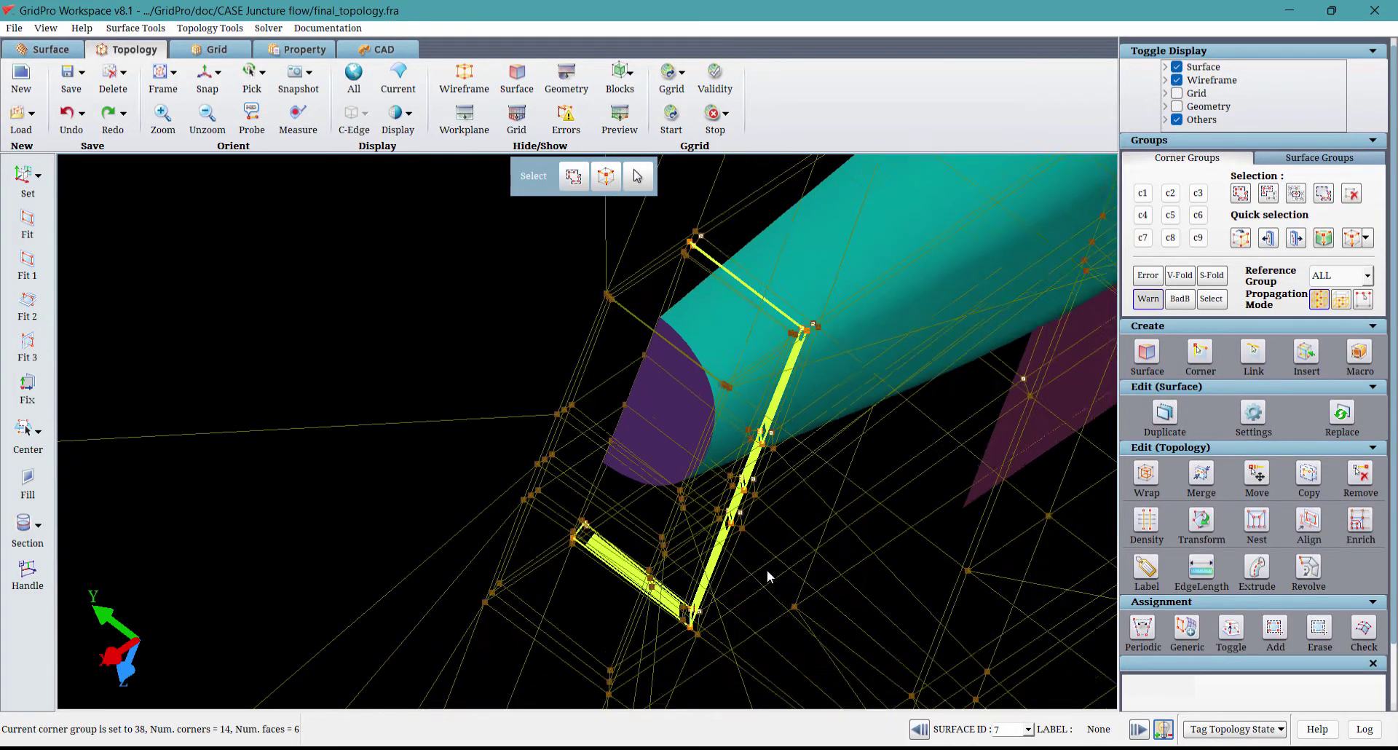
{"action": "mouse_move", "coordinate": [799, 498]}
{"action": "middle_mouse_down"}
{"action": "mouse_move", "coordinate": [659, 395]}
{"action": "mouse_move", "coordinate": [674, 495]}
{"action": "mouse_move", "coordinate": [661, 617]}
{"action": "middle_mouse_up"}
{"action": "scroll", "coordinate": [659, 395], "scroll_direction": "up", "scroll_amount": 2}
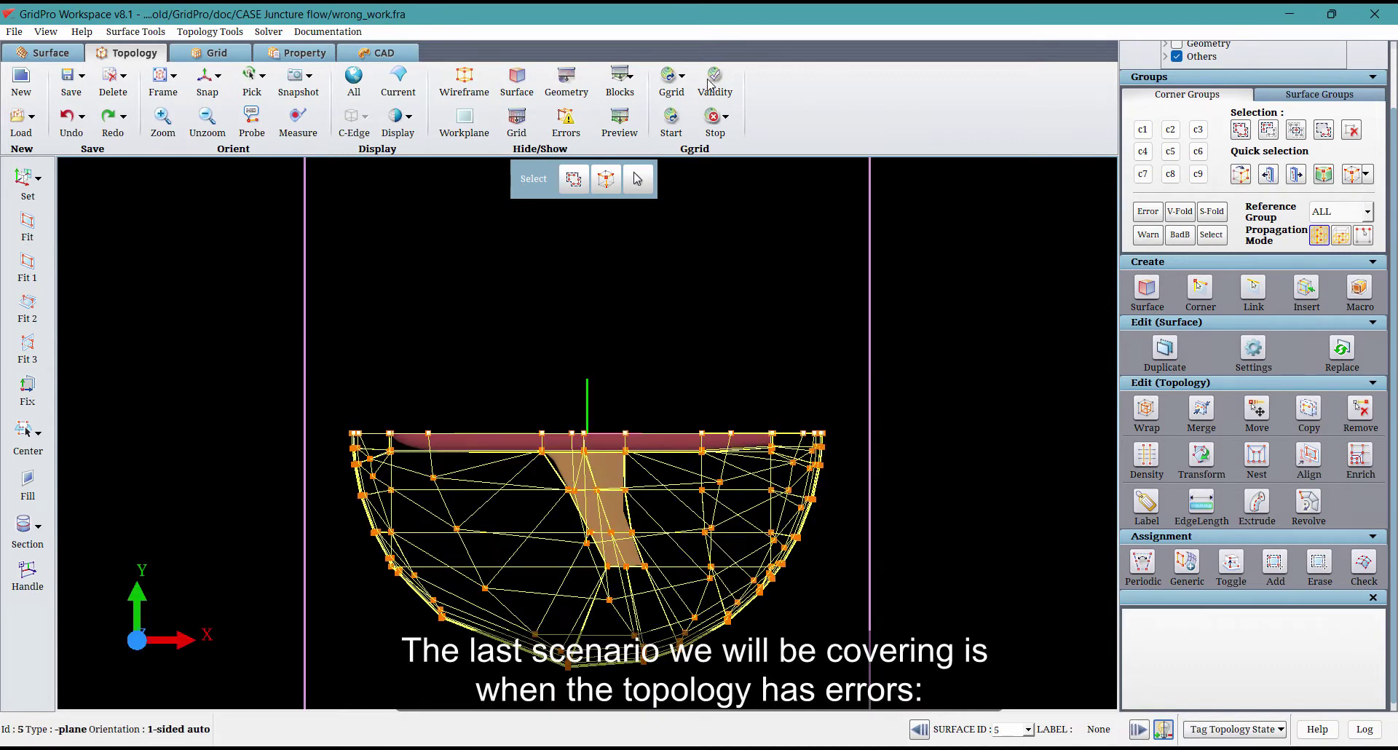
Run the topology validity check on wrong_work.fra and display the faces that cause the error.
{"action": "left_click", "coordinate": [711, 82]}
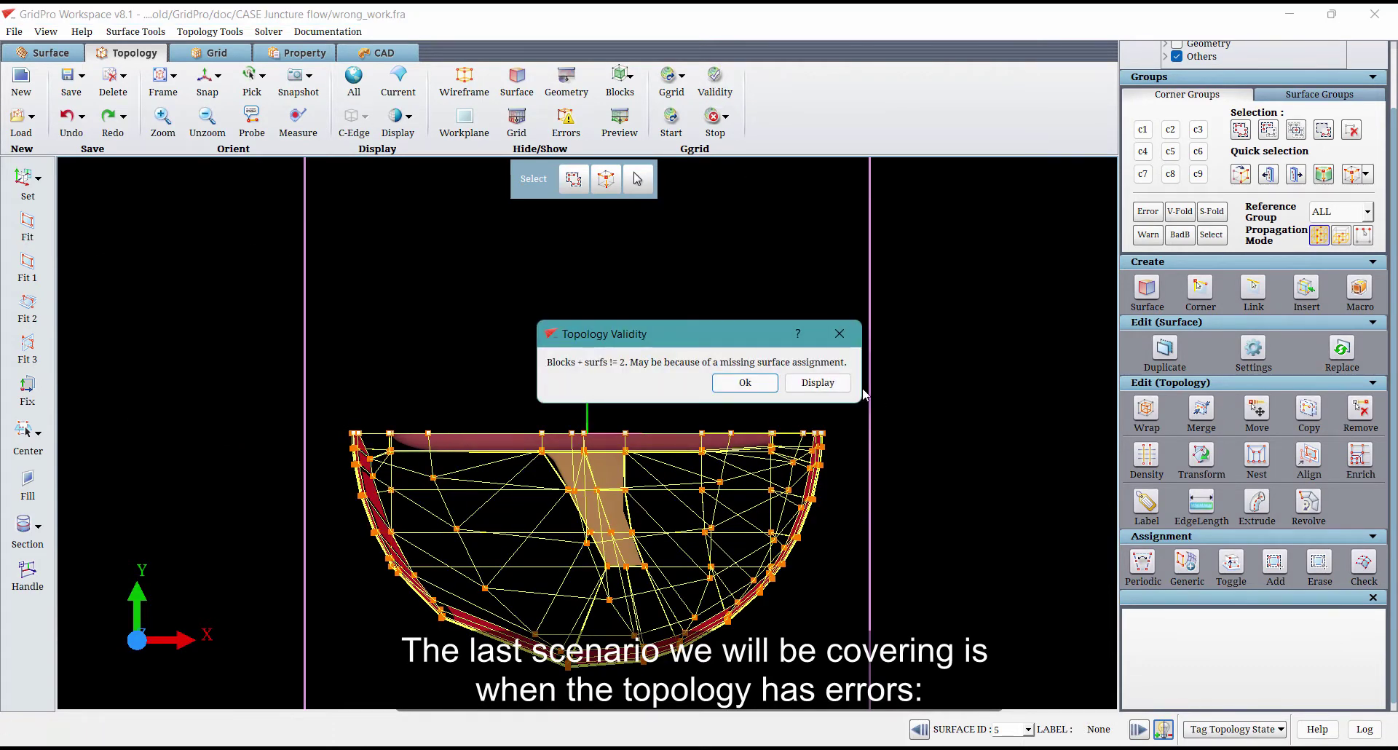
{"action": "left_click", "coordinate": [829, 383]}
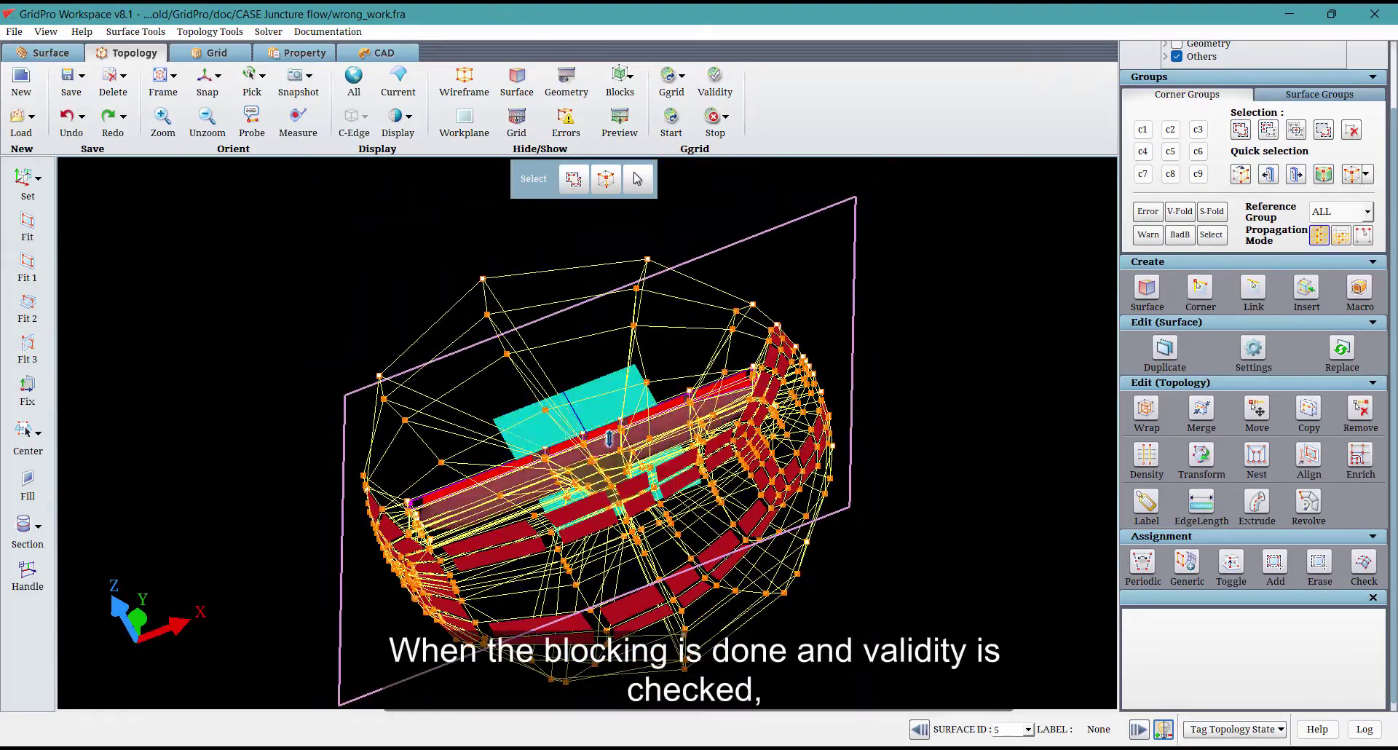